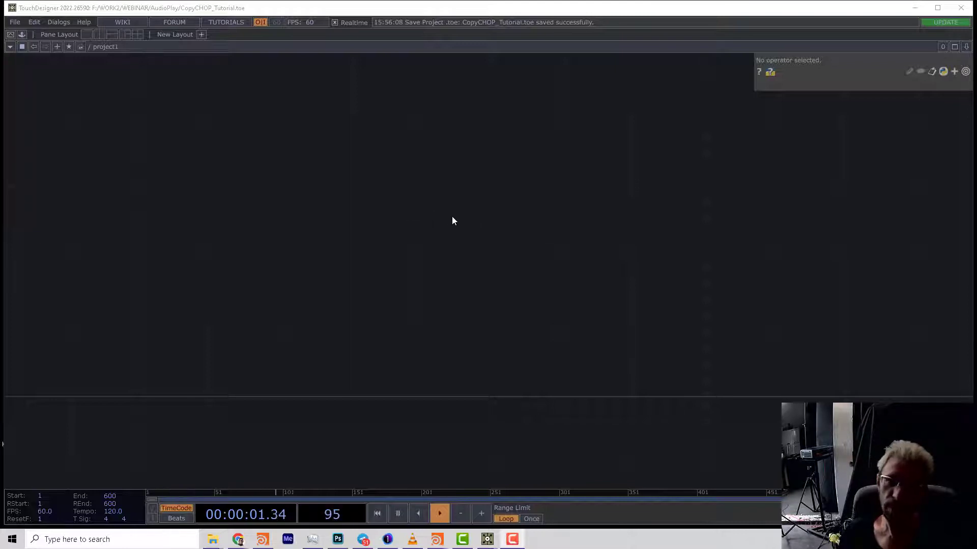
Add a Folder DAT to the project1 network
double_click(478, 211)
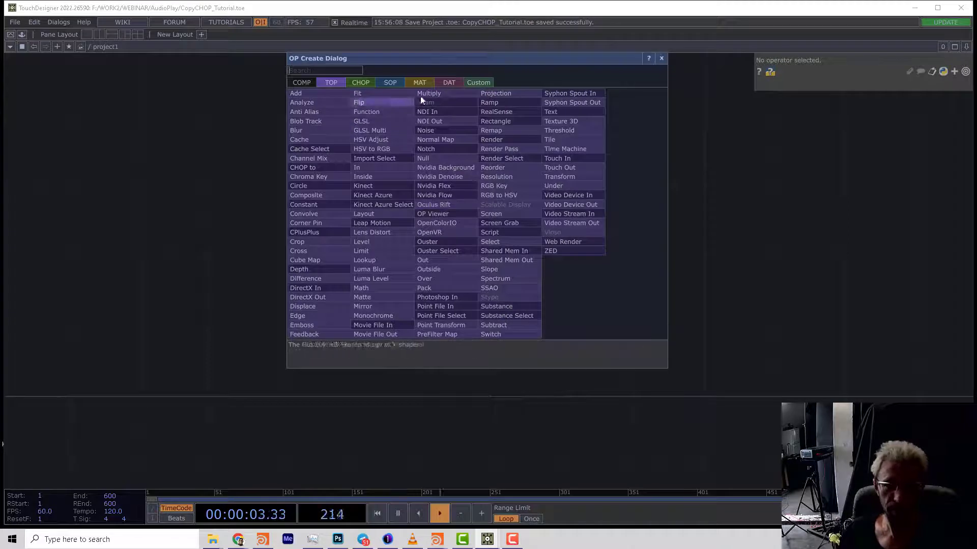
left_click(446, 83)
type("f")
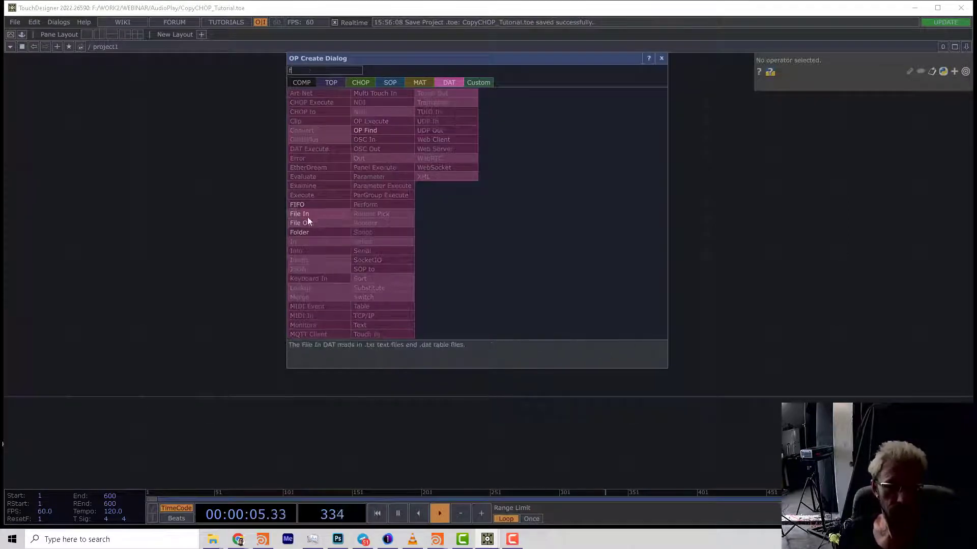
left_click(301, 232)
left_click(270, 290)
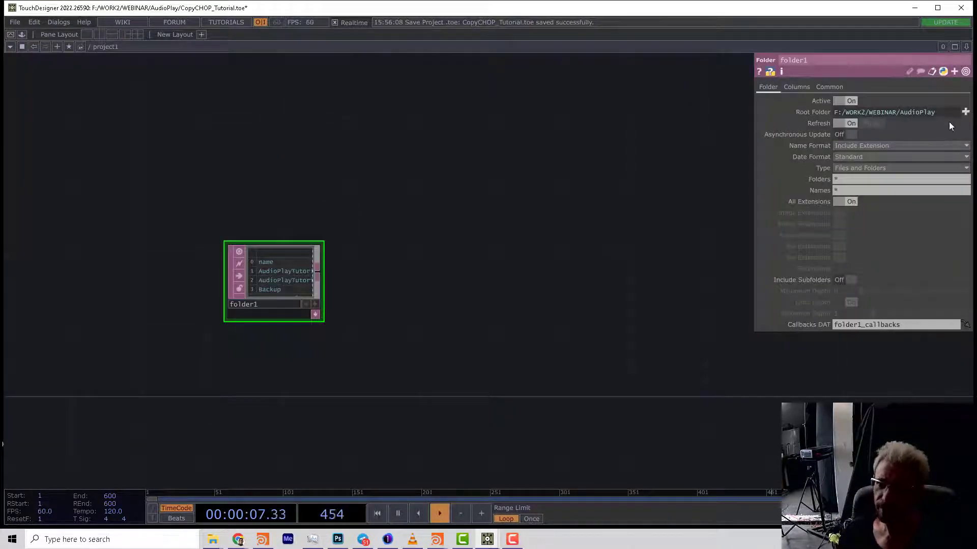
Set the Folder DAT's root folder to the sounds folder inside AudioPlay
left_click(965, 111)
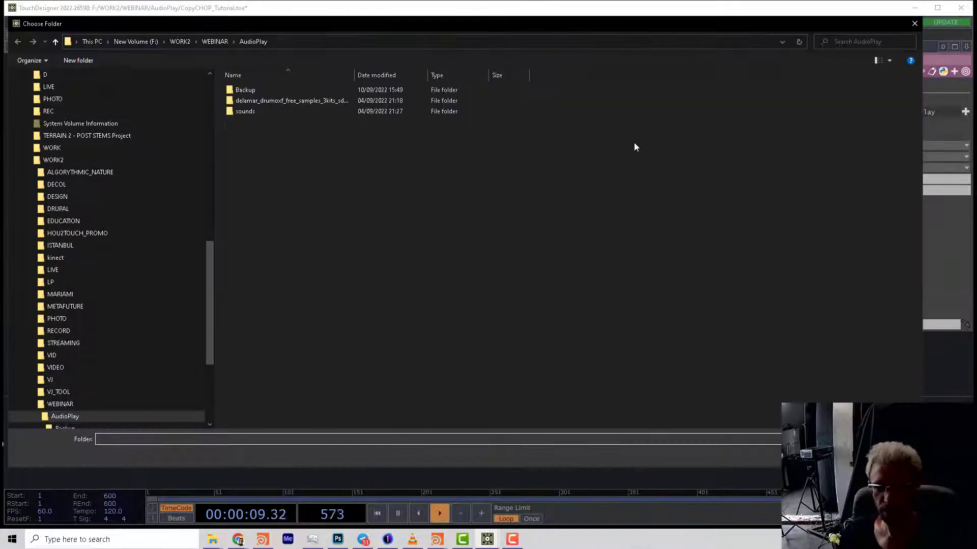
double_click(243, 112)
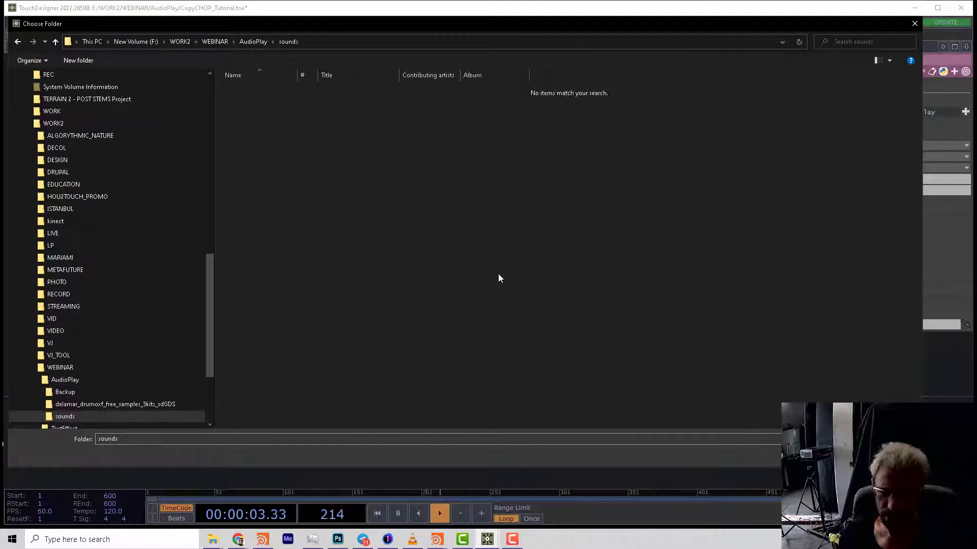
key("Escape")
left_click_drag(397, 292, 477, 301)
left_click_drag(343, 285, 202, 285)
scroll(253, 286, "up", 4)
scroll(253, 286, "up", 1)
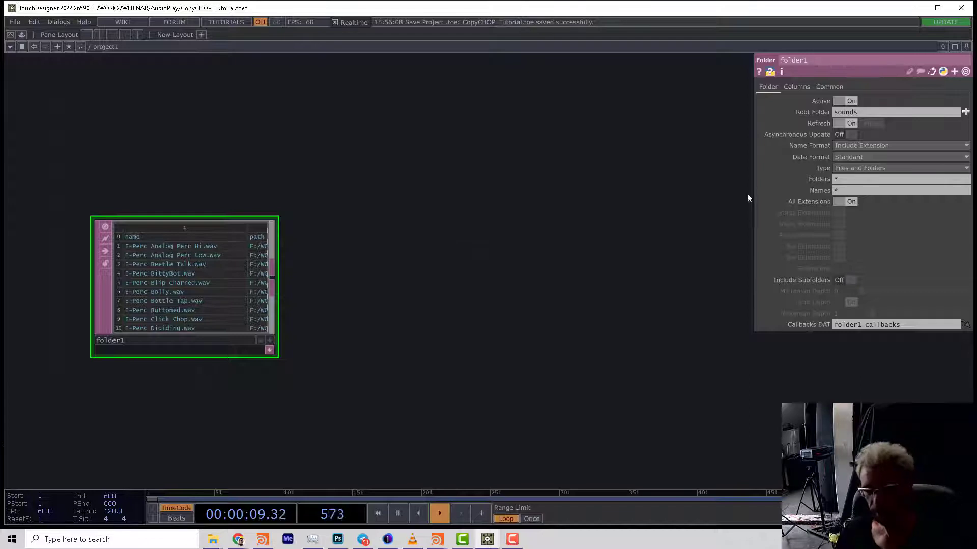
Turn off the Name column of the Folder DAT, keeping only the Path column
left_click(797, 89)
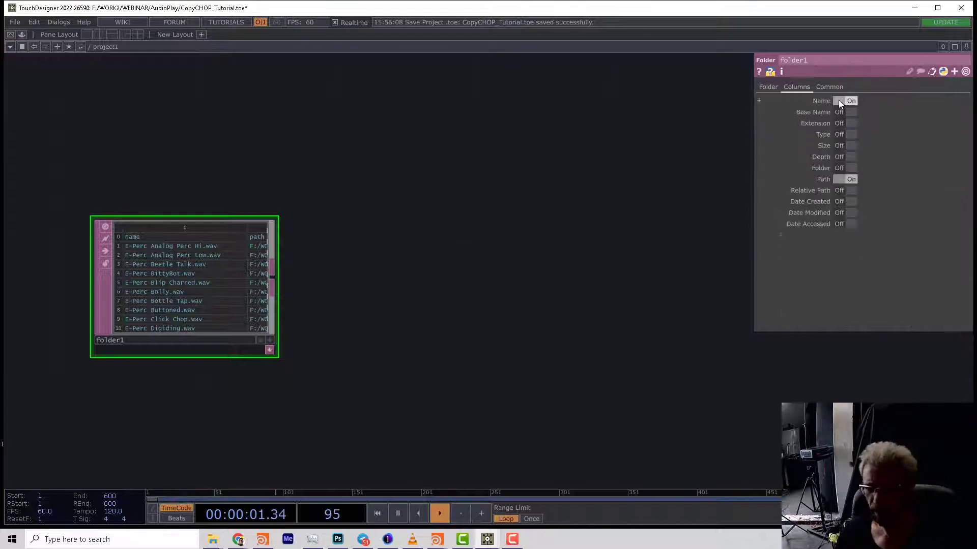
left_click(838, 100)
left_click_drag(519, 200, 562, 189)
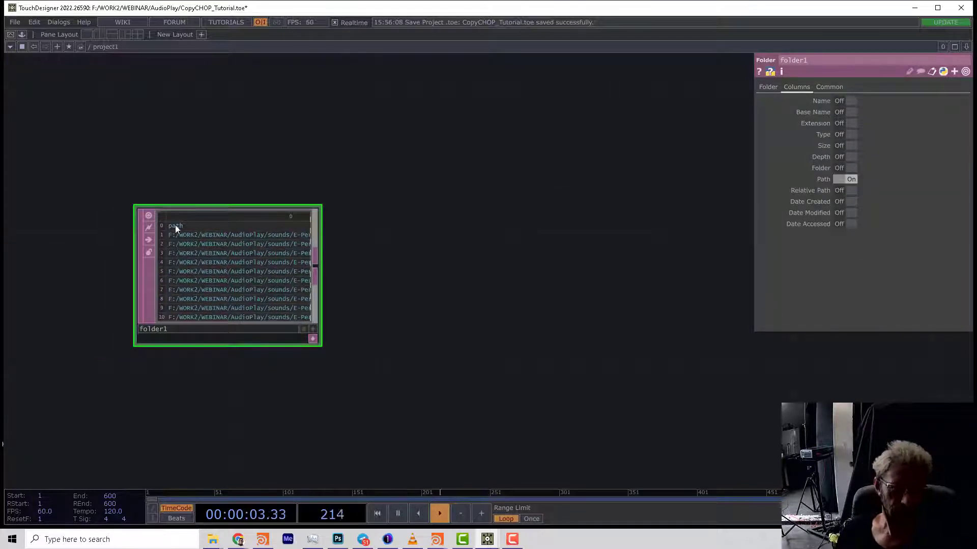
Add a Base COMP beside the Folder DAT, wired to the Folder DAT's output
left_click_drag(377, 270, 334, 271)
right_click(272, 265)
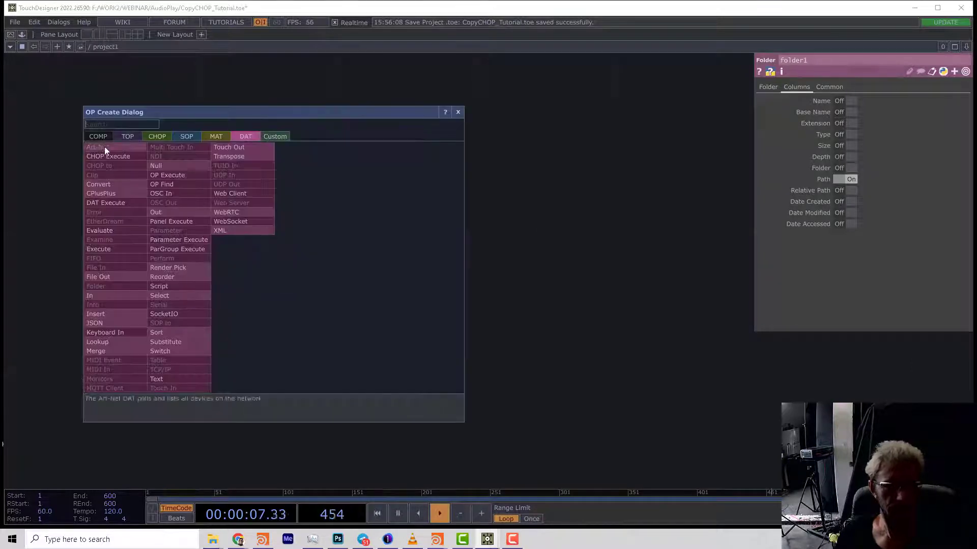
left_click(100, 137)
left_click(220, 156)
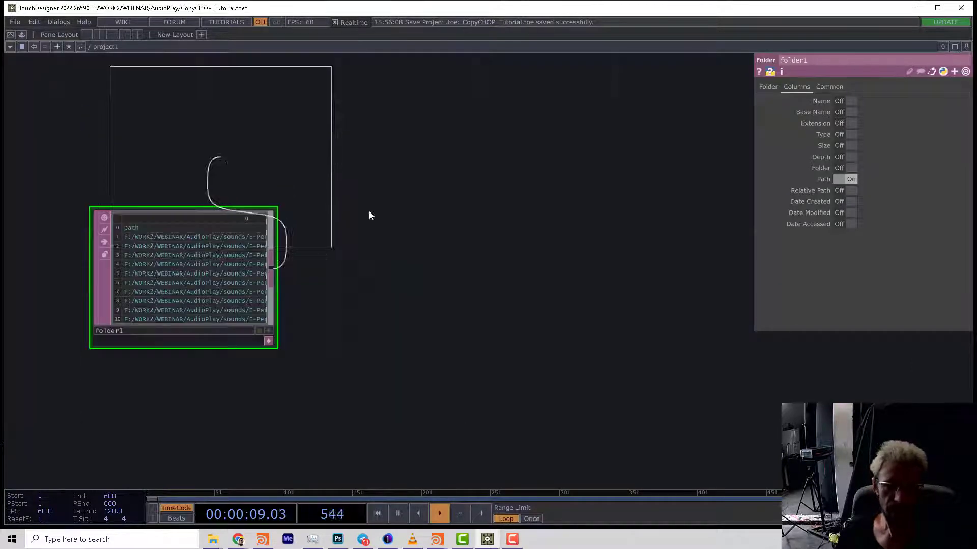
left_click(487, 279)
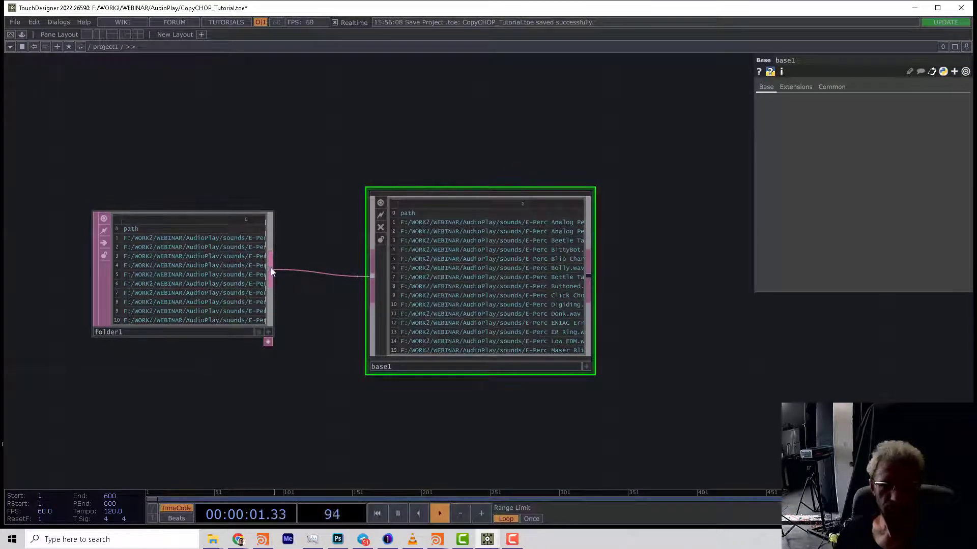
Enter the Base component's network and delete its Out DAT
left_click_drag(293, 214, 263, 208)
key("i")
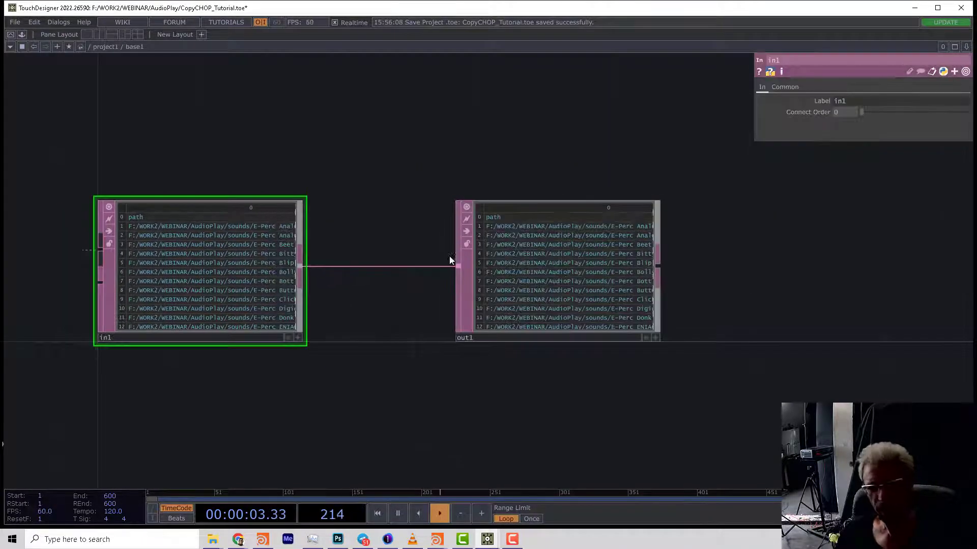
left_click(538, 270)
key("Delete")
Rename the In DAT inside the Base component to "paths"
left_click(263, 274)
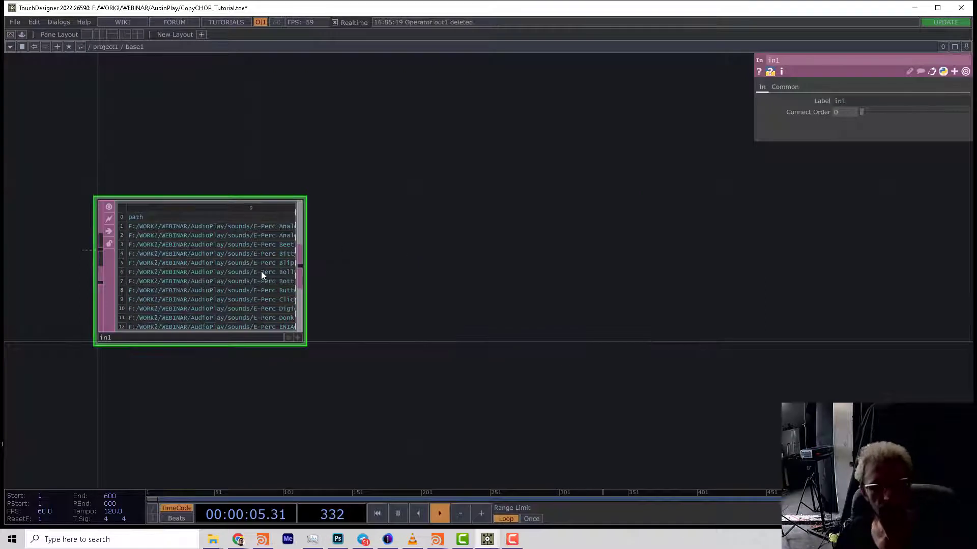
left_click(125, 337)
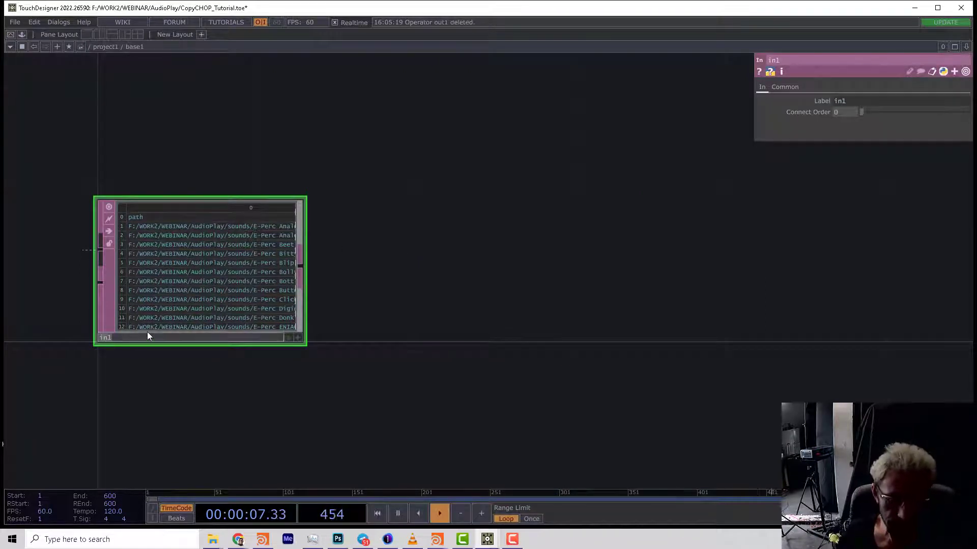
type("paths")
key("Return")
Add a File In CHOP and place it above the paths DAT
scroll(305, 298, "down", 2)
scroll(305, 298, "down", 1)
left_click_drag(419, 270, 348, 277)
key("Tab")
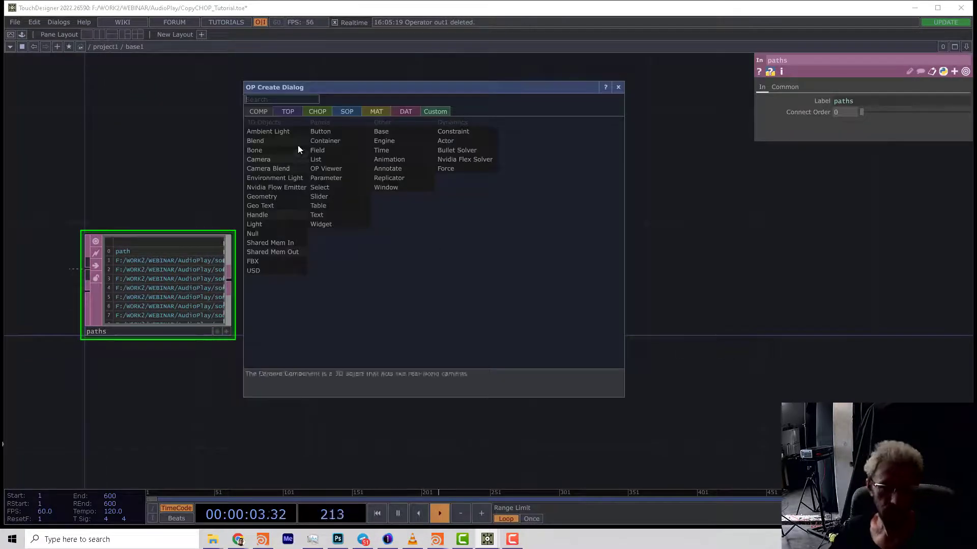
left_click(316, 113)
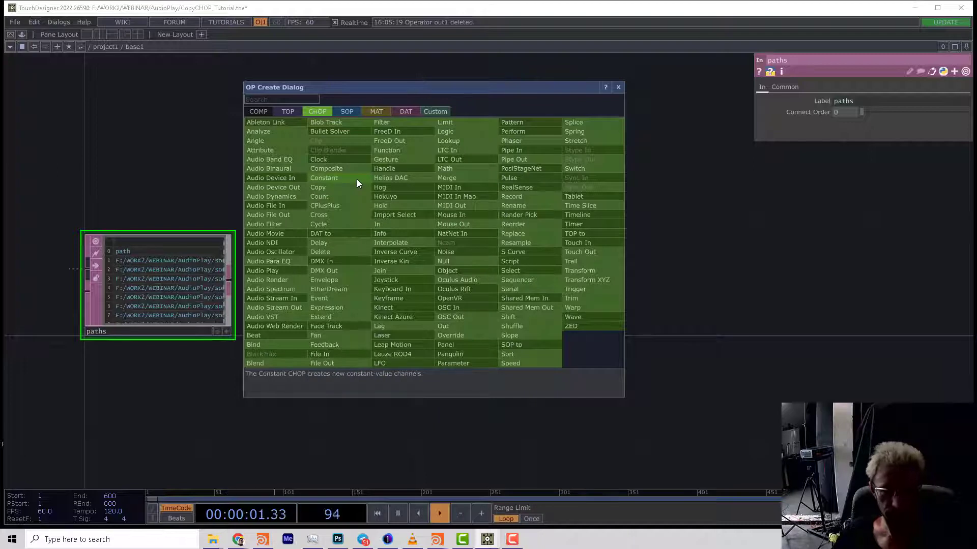
left_click(337, 355)
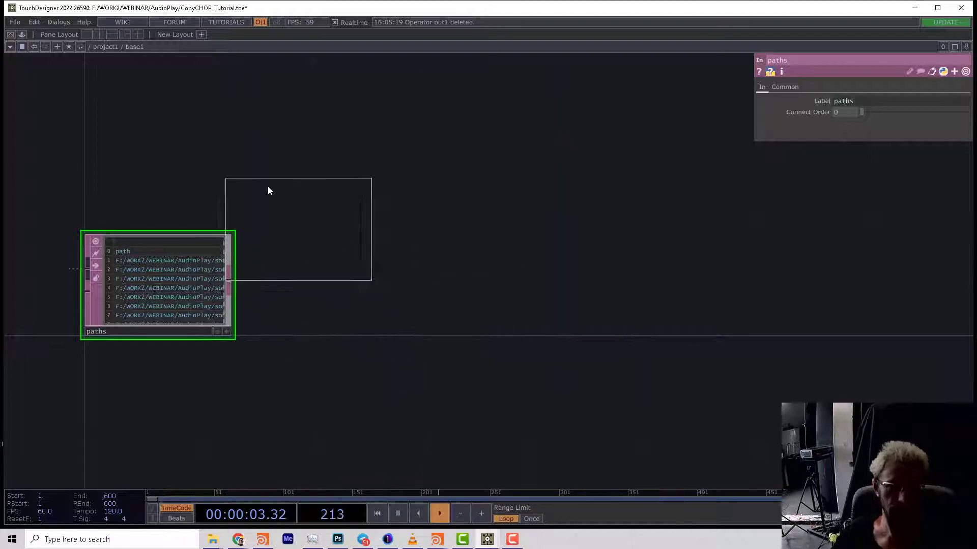
left_click(181, 147)
left_click_drag(182, 154, 155, 155)
left_click_drag(249, 191, 309, 227)
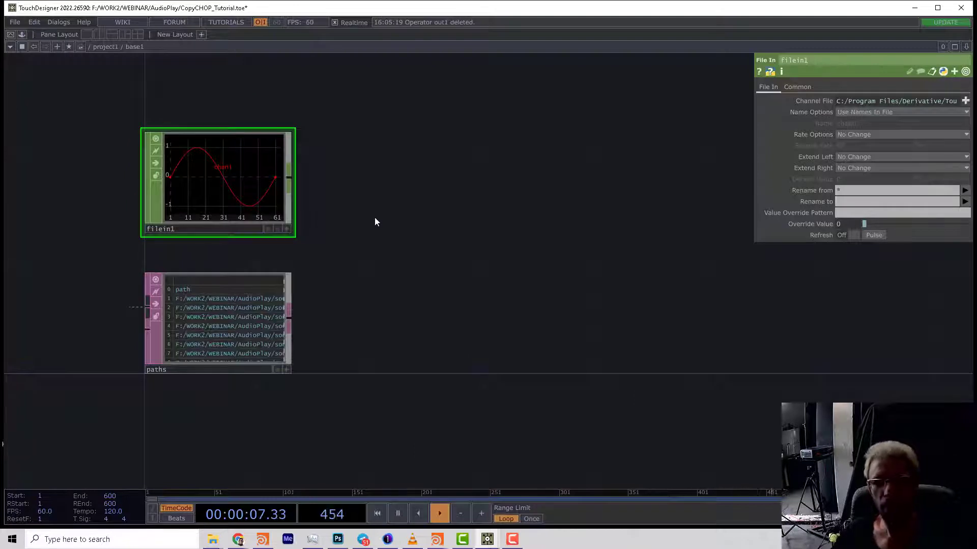
Set the File In CHOP's Channel File expression to op('paths')[1, 'path']
left_click(803, 105)
left_click_drag(753, 139, 546, 140)
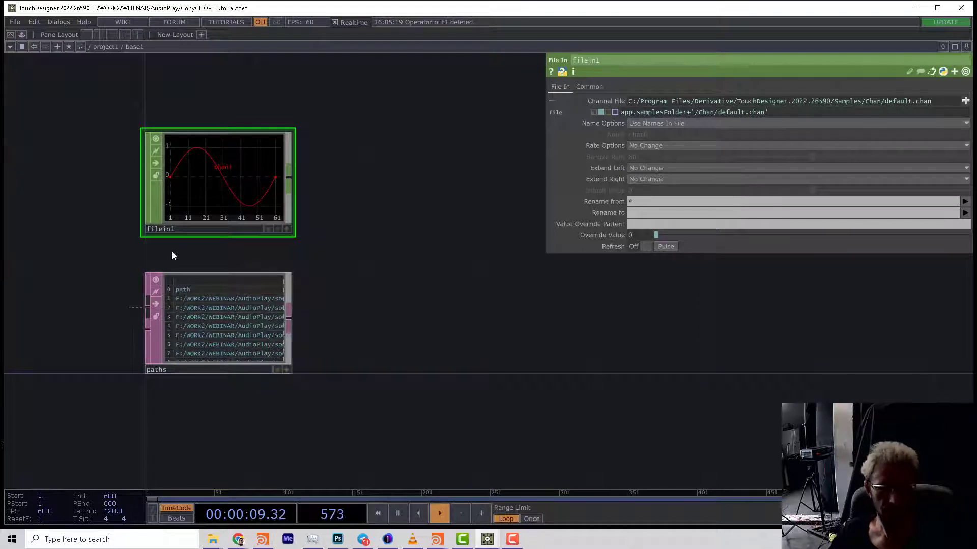
left_click(172, 229)
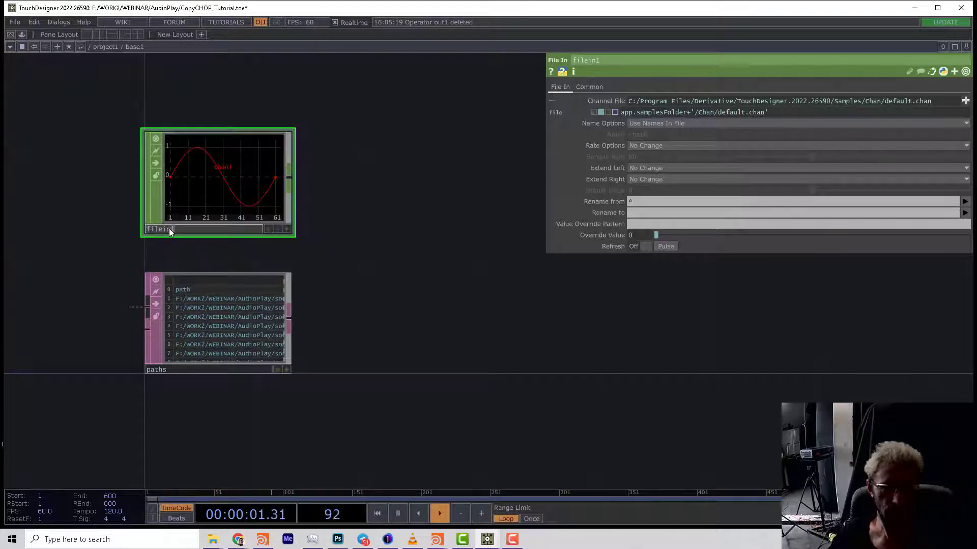
left_click(690, 110)
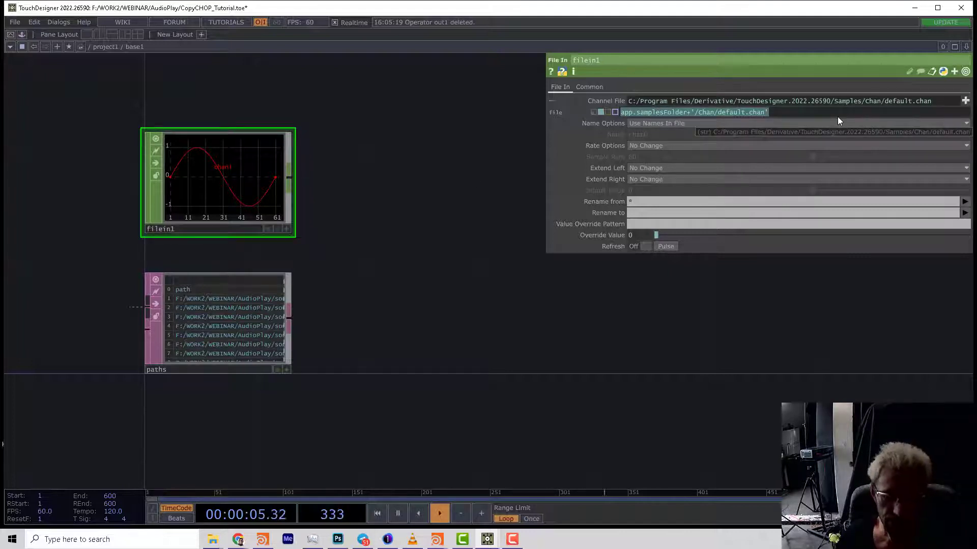
type("opo")
key("BackSpace")
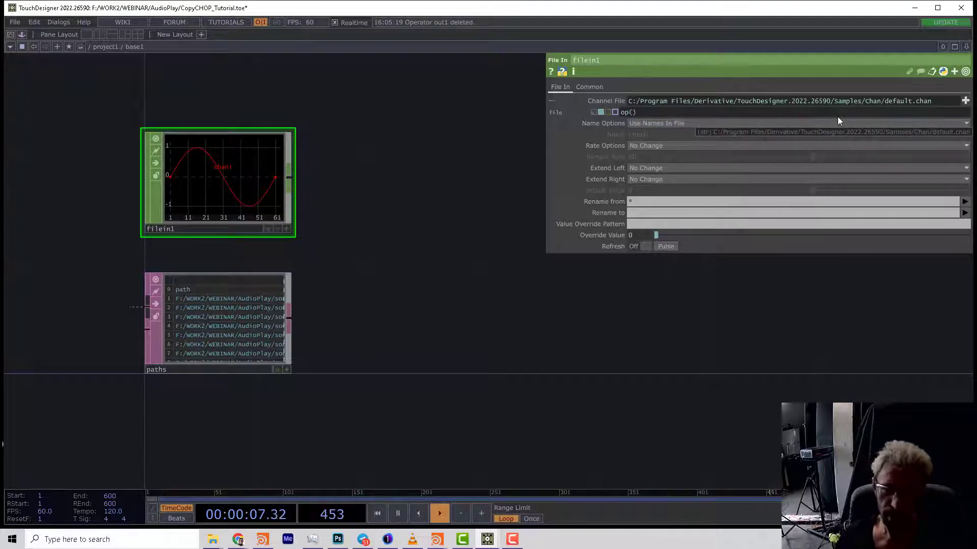
type("('paths')")
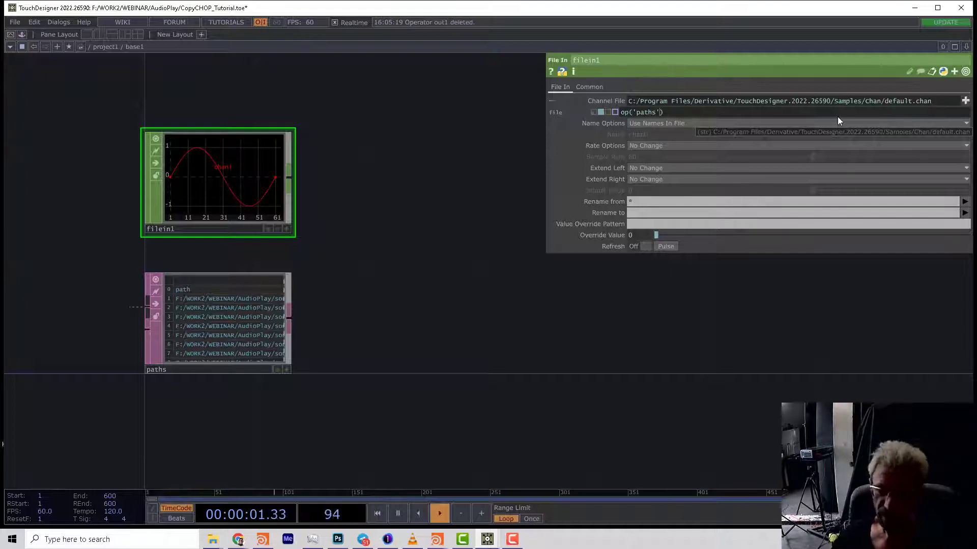
type("[")
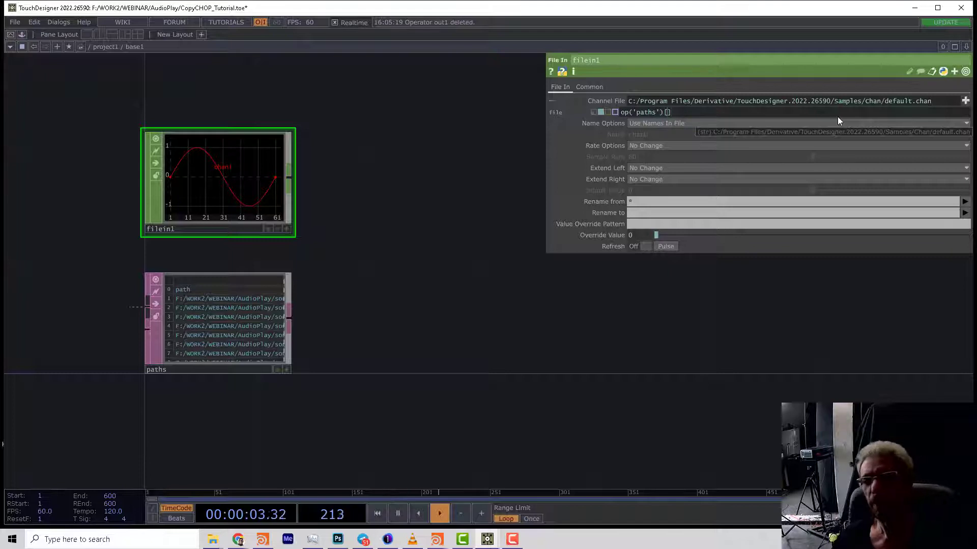
type("1,")
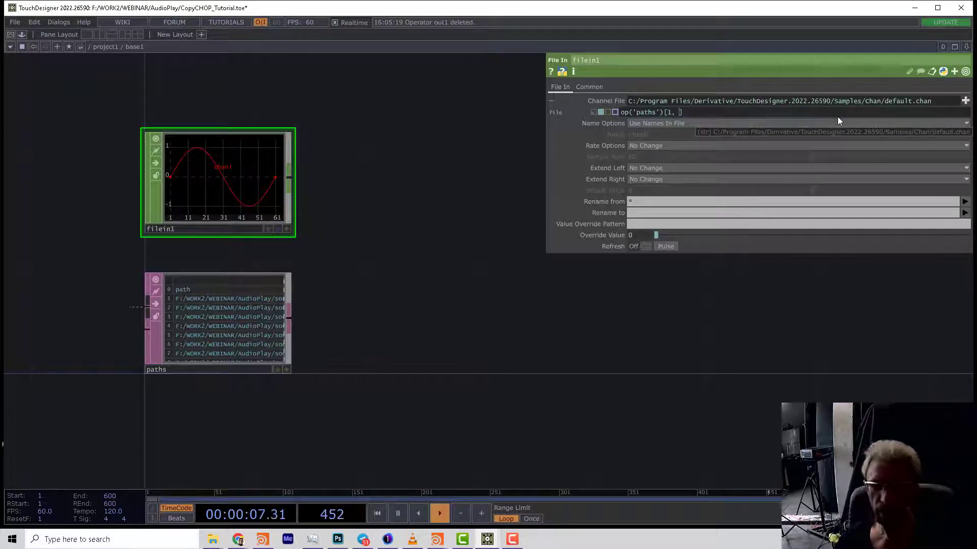
type(" '")
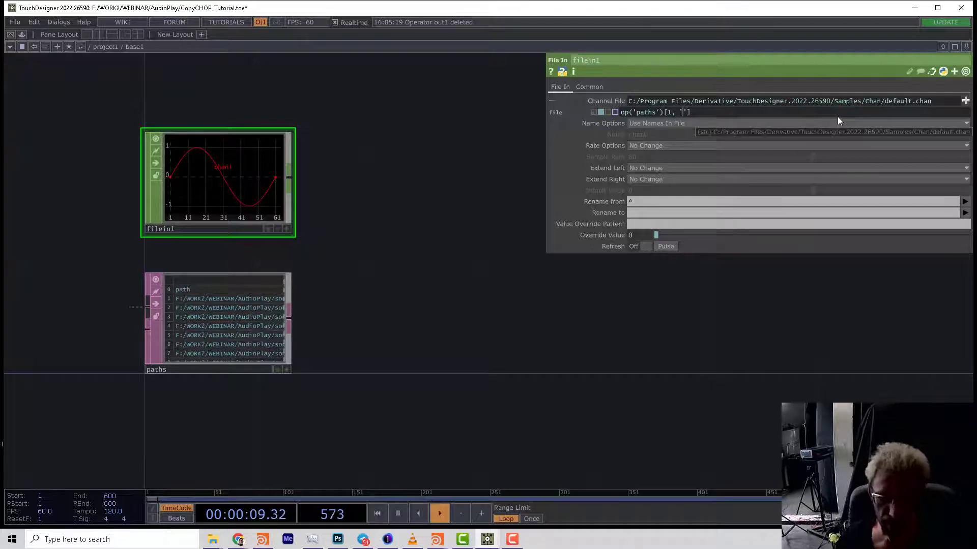
type("path")
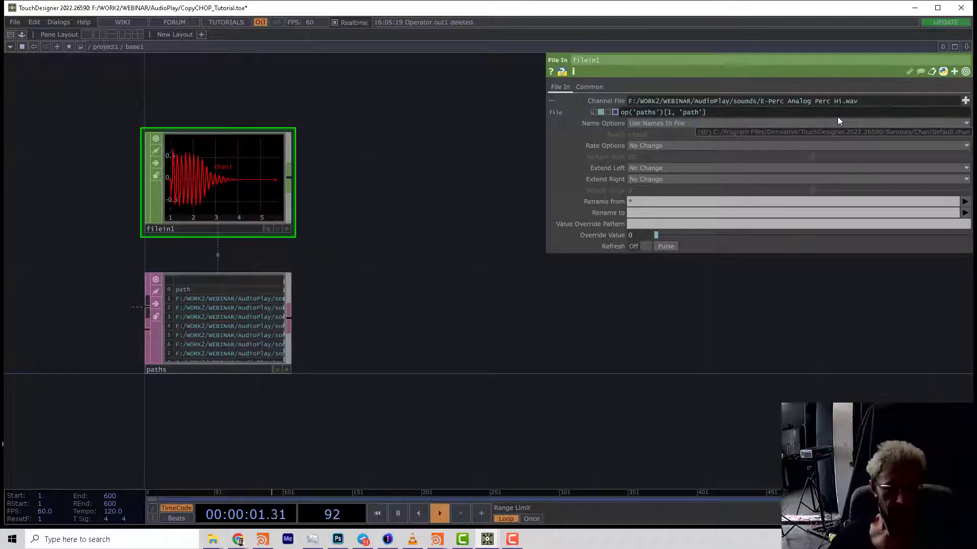
Replace the row index 1 in the Channel File expression with me.digits
scroll(270, 295, "up", 4)
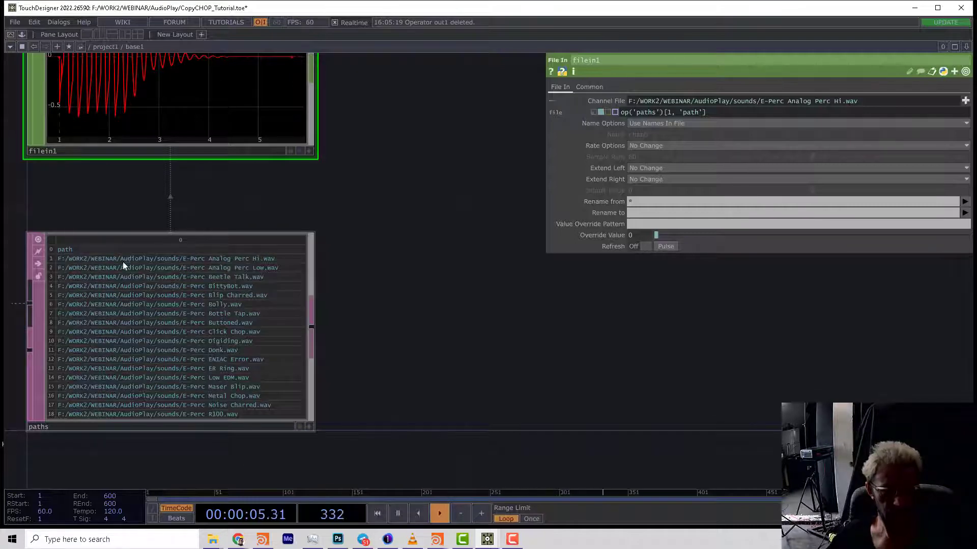
left_click_drag(363, 236, 378, 269)
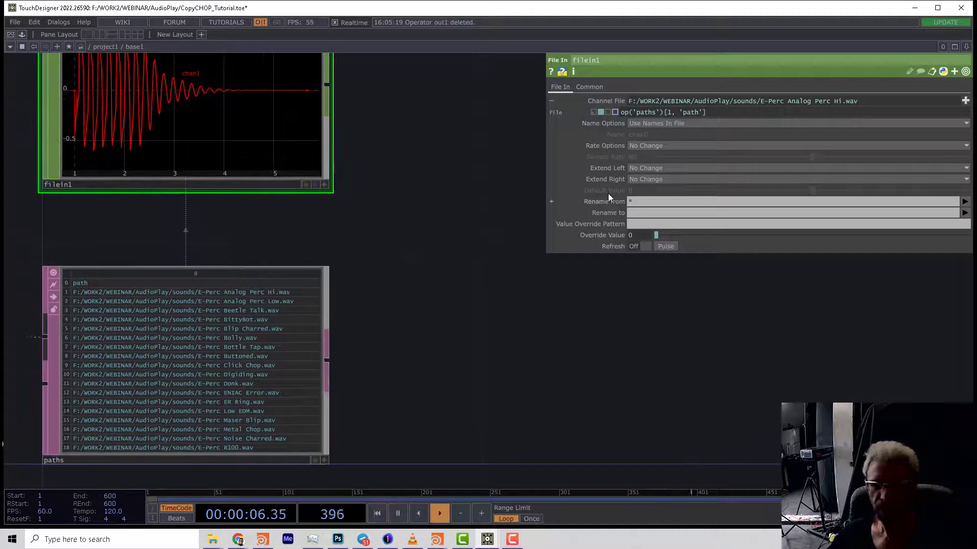
double_click(669, 112)
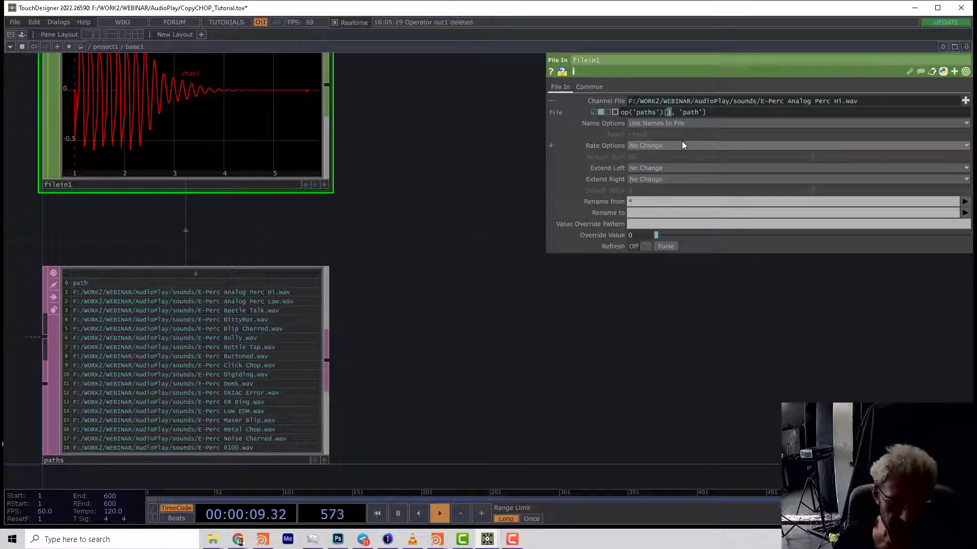
type("me.digits")
Add a Replicator COMP in free space beside the File In CHOP
scroll(447, 242, "down", 4)
left_click_drag(488, 198, 239, 248)
scroll(342, 207, "down", 3)
key("Tab")
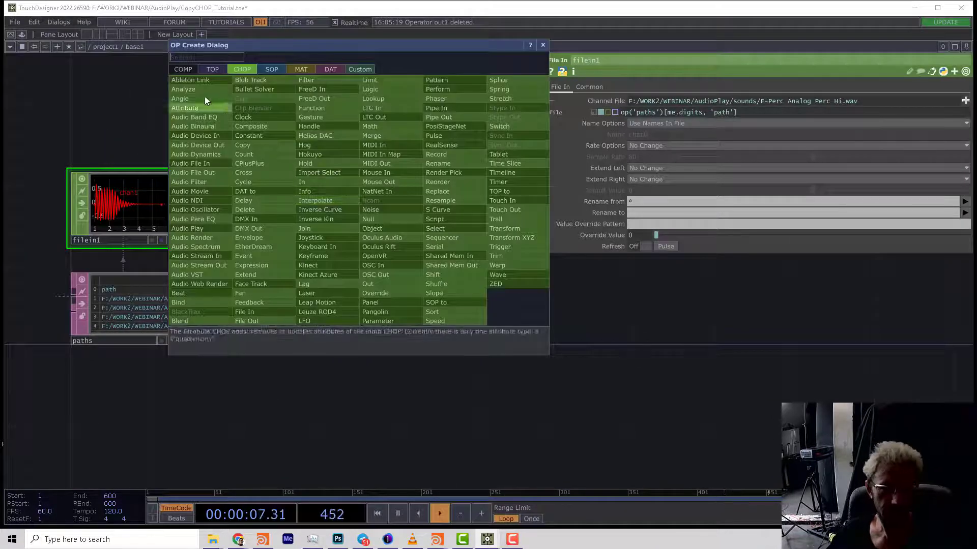
left_click(183, 69)
left_click(318, 136)
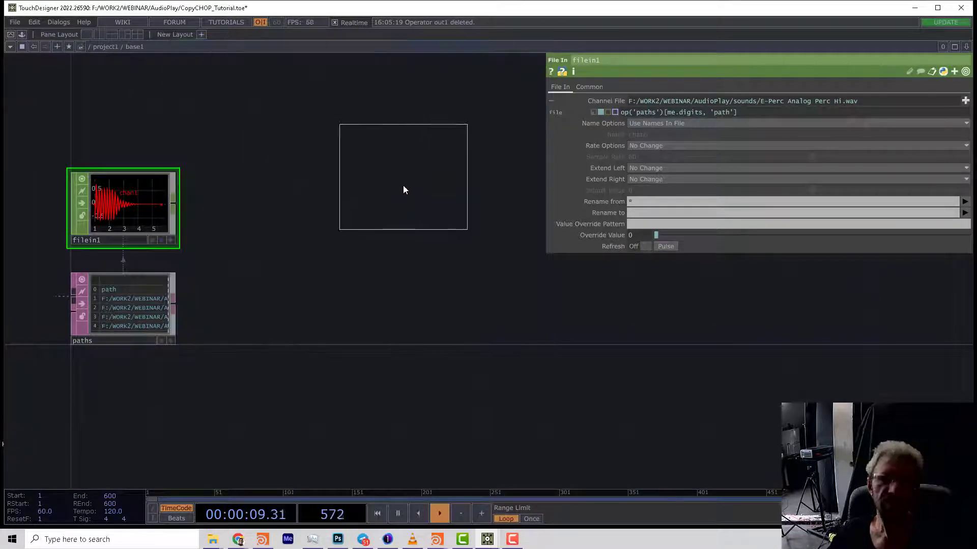
left_click(402, 189)
Assign paths as the Replicator's Template DAT Table and filein1 as its Master Operator
left_click_drag(132, 310, 864, 138)
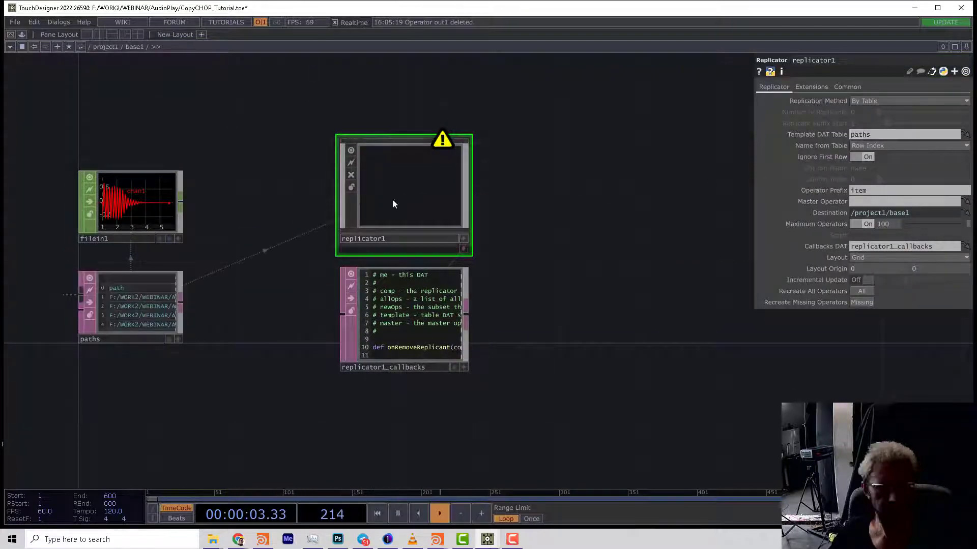
left_click_drag(153, 207, 860, 202)
left_click_drag(620, 213, 494, 225)
Select the original File In, paths and Replicator nodes and move them up, clear of the replicated grid
scroll(593, 213, "down", 5)
right_click_drag(357, 189, 466, 248)
left_click_drag(457, 227, 458, 196)
left_click_drag(529, 194, 446, 138)
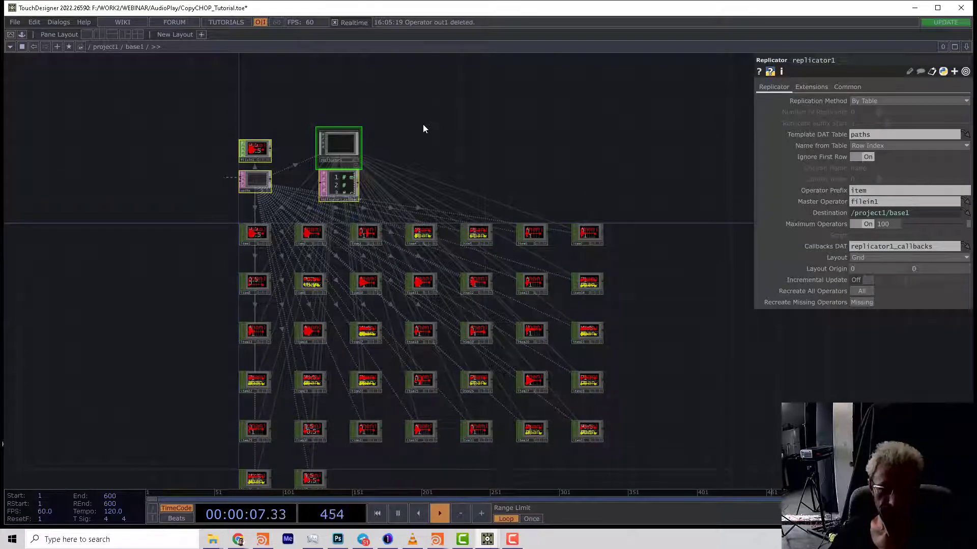
Leave the Base component for the project network and rename it sound_lib
key("u")
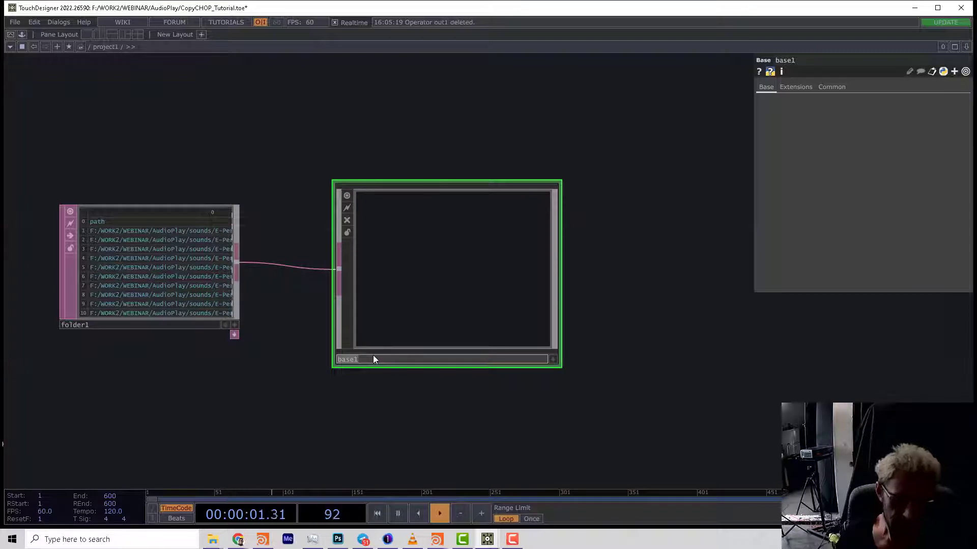
type("soud_lib")
key("Return")
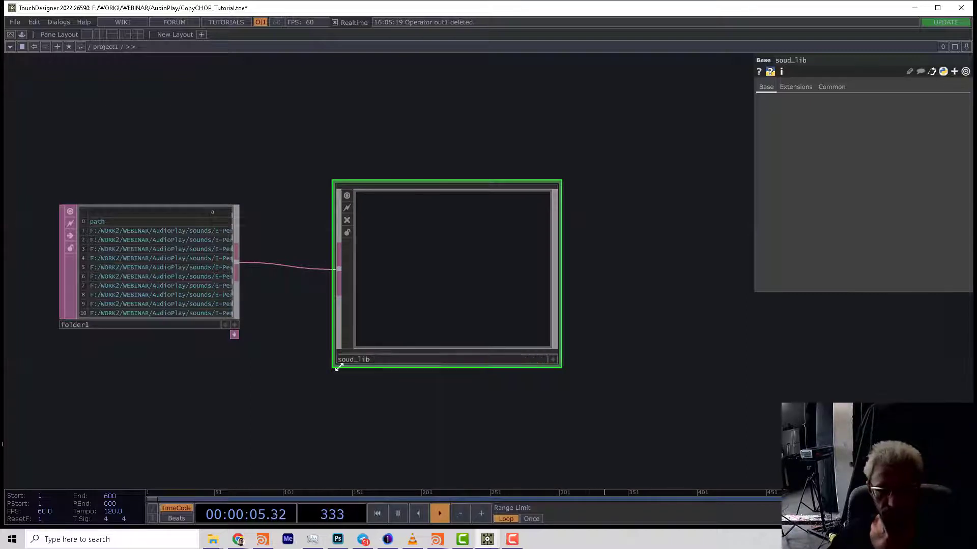
left_click(349, 363)
type("n")
left_click_drag(609, 321, 469, 328)
middle_click_drag(469, 328, 494, 313)
scroll(496, 316, "down", 2)
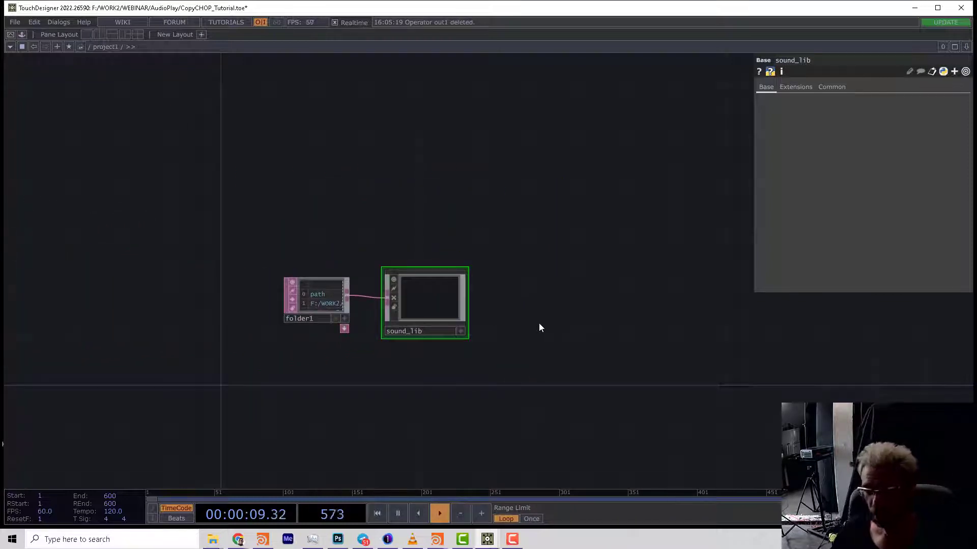
Add a Beat CHOP in the free space above and beside sound_lib
left_click_drag(587, 306, 430, 326)
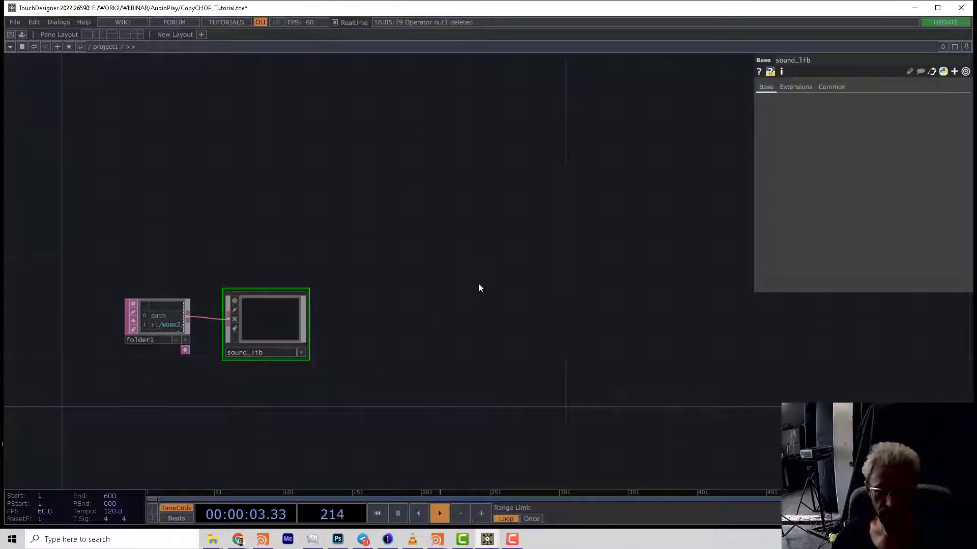
key("Tab")
left_click(363, 151)
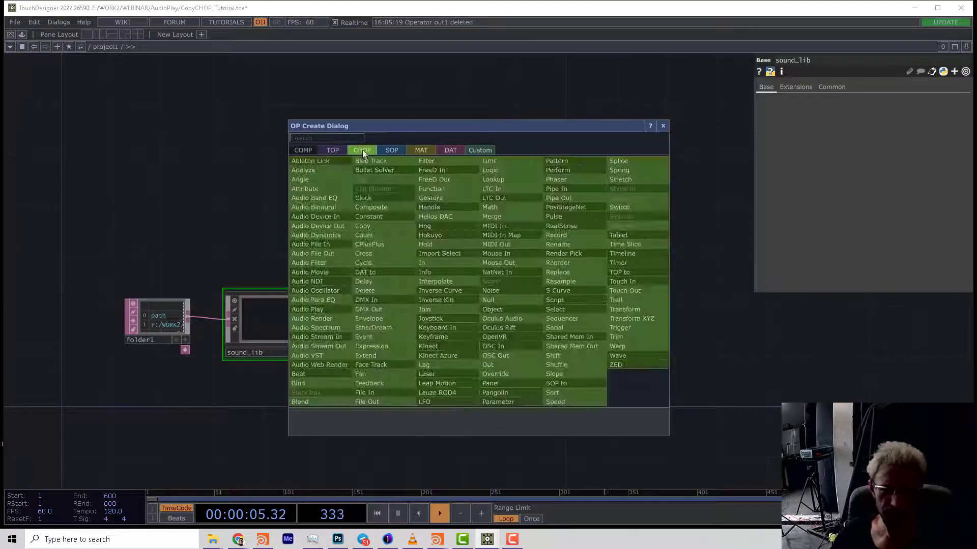
type("b")
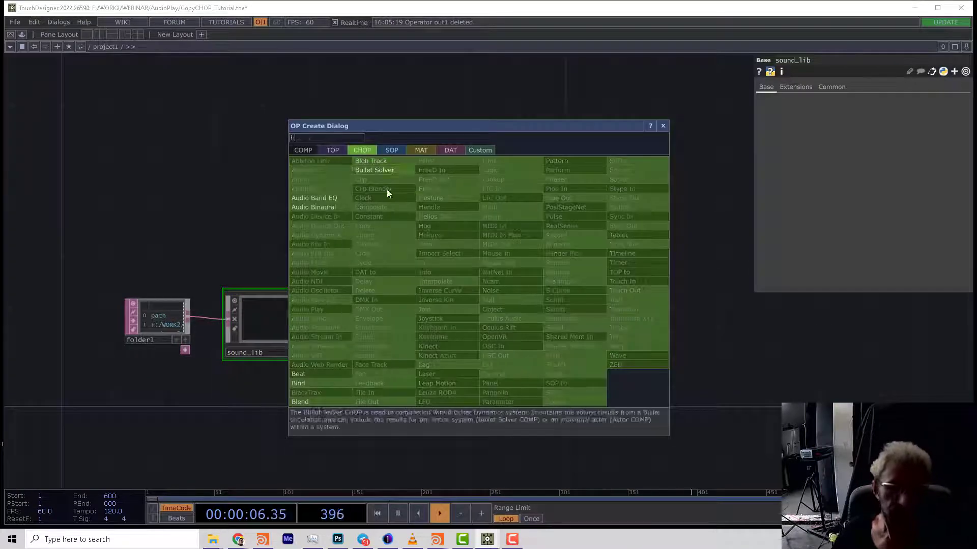
left_click(300, 374)
left_click(424, 264)
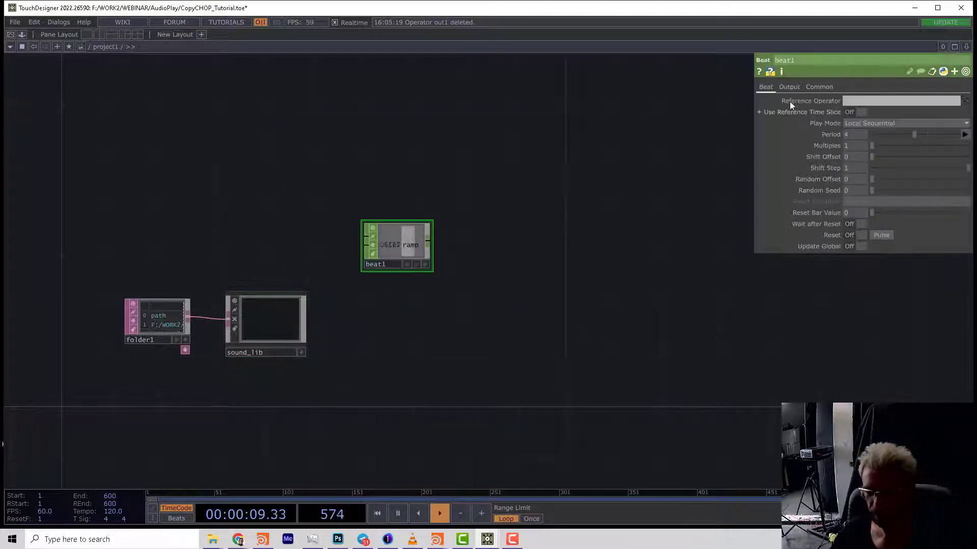
Turn on the Beat CHOP's Pulse output and turn off its Ramp output
left_click(789, 86)
left_click(860, 112)
left_click(861, 101)
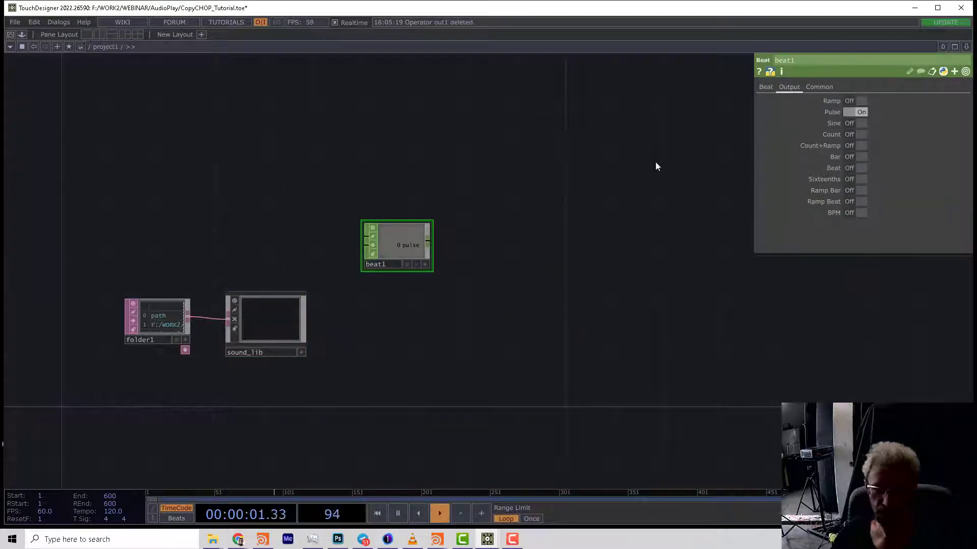
Append a Count CHOP to the Beat CHOP's output
key("Tab")
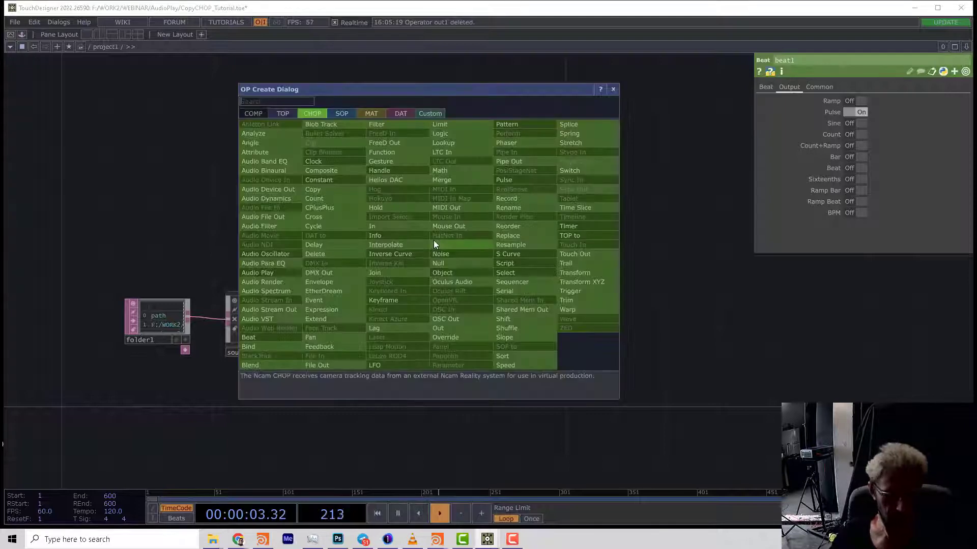
left_click(326, 197)
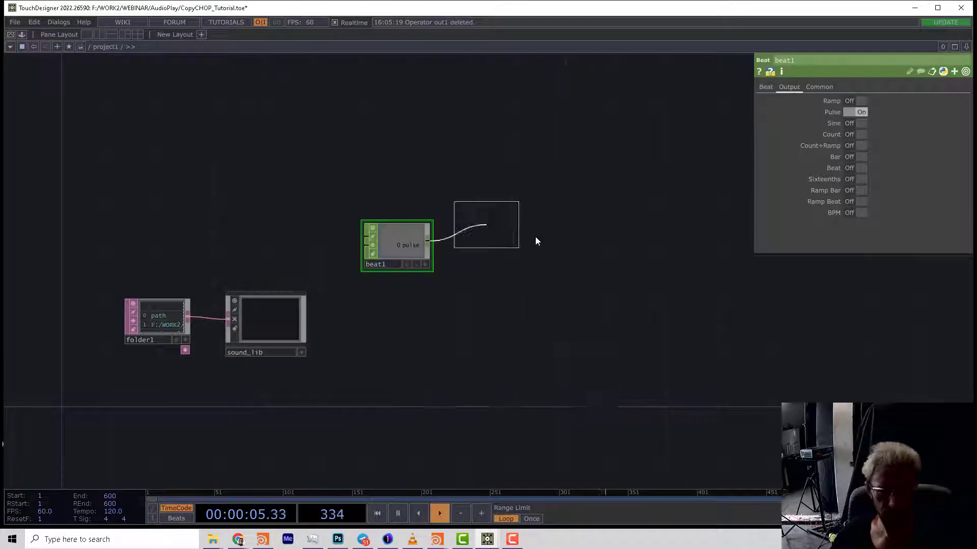
left_click(486, 246)
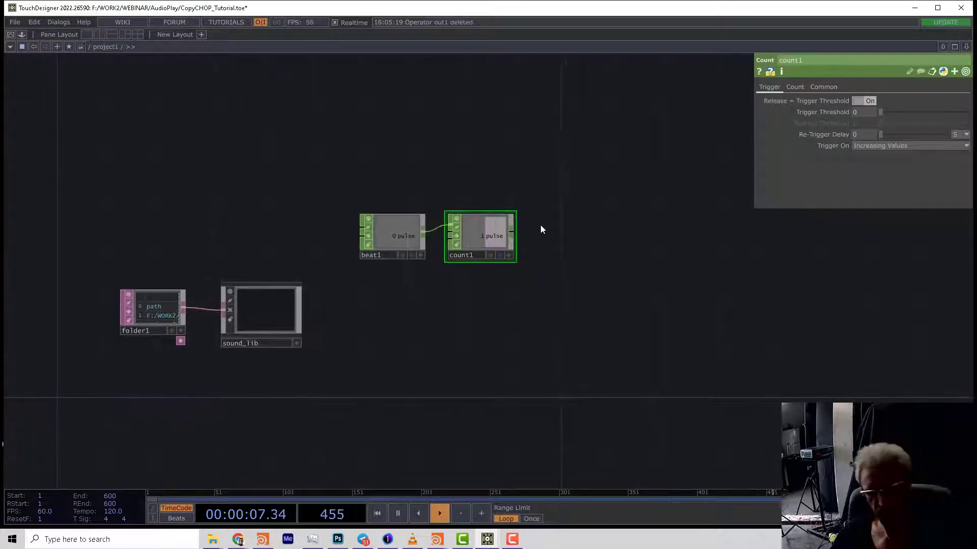
Append a Limit CHOP to the Count CHOP's output and set its Type to Loop
scroll(542, 227, "up", 2)
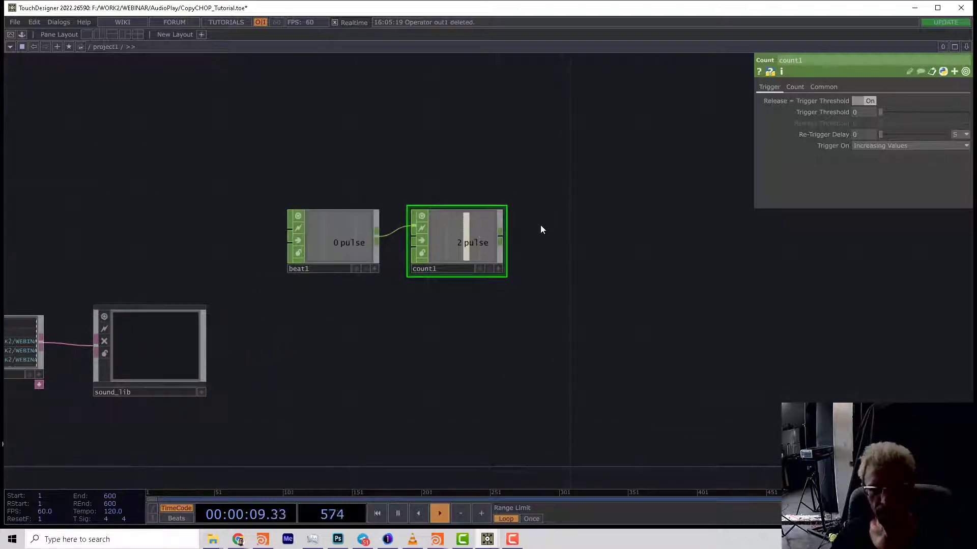
left_click(505, 237)
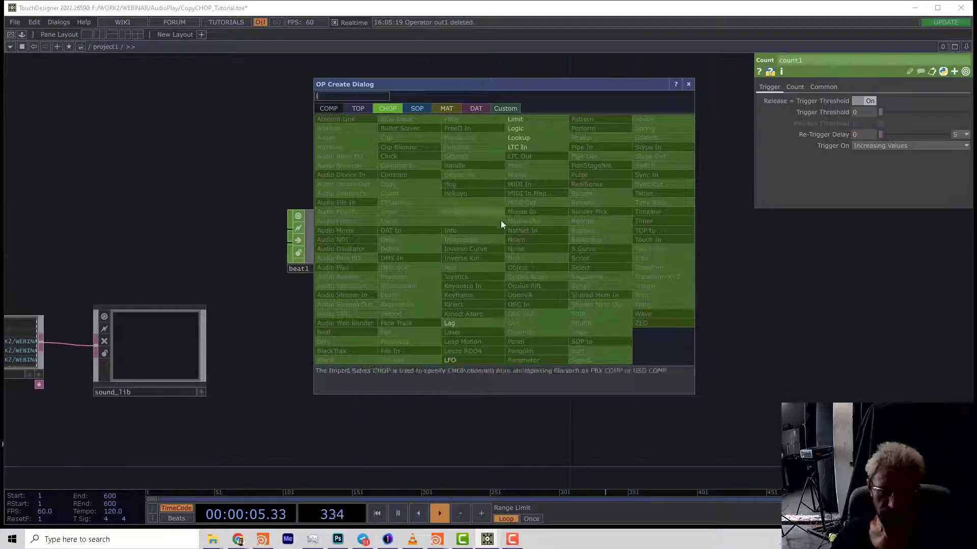
left_click(519, 119)
left_click(585, 246)
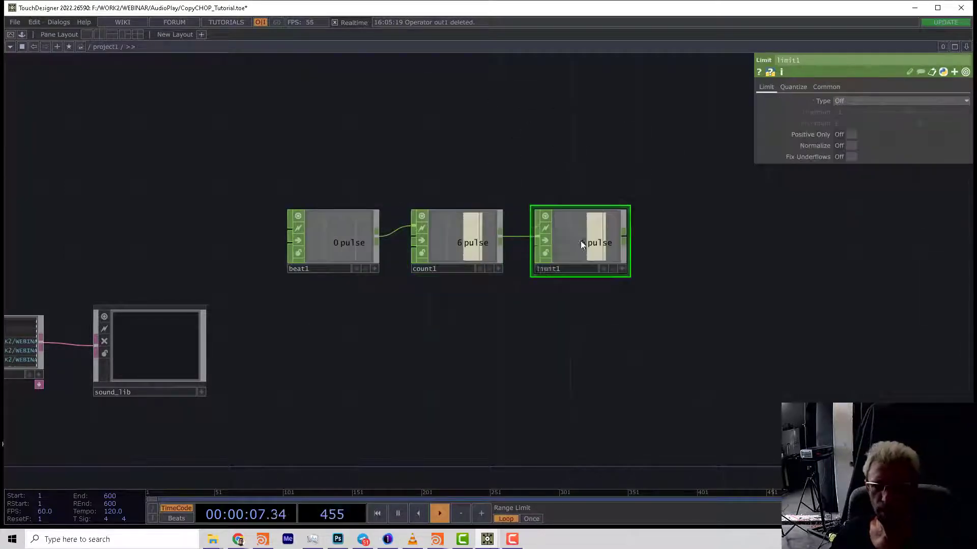
left_click(843, 102)
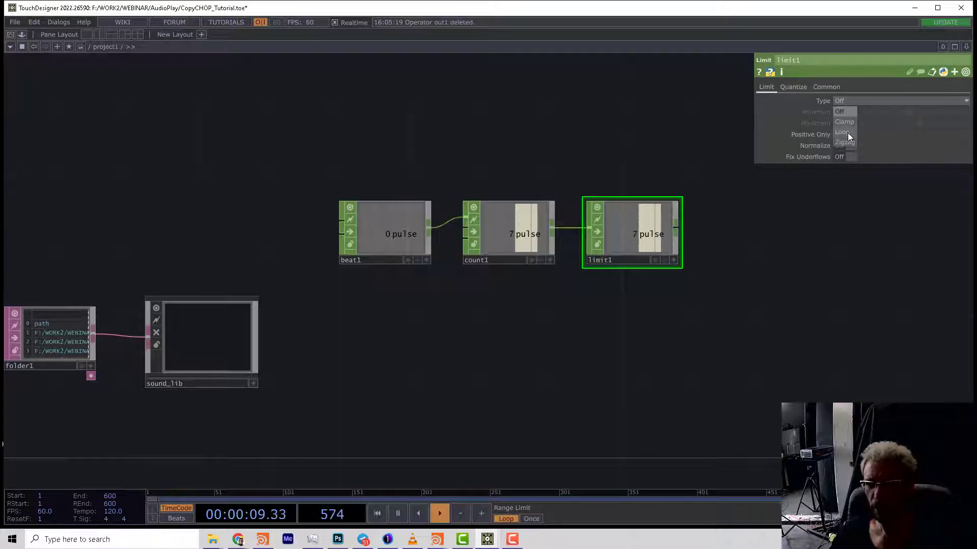
left_click(845, 132)
Set the Limit CHOP's Maximum to the expression op('folder1').numRows
left_click_drag(107, 292, 301, 295)
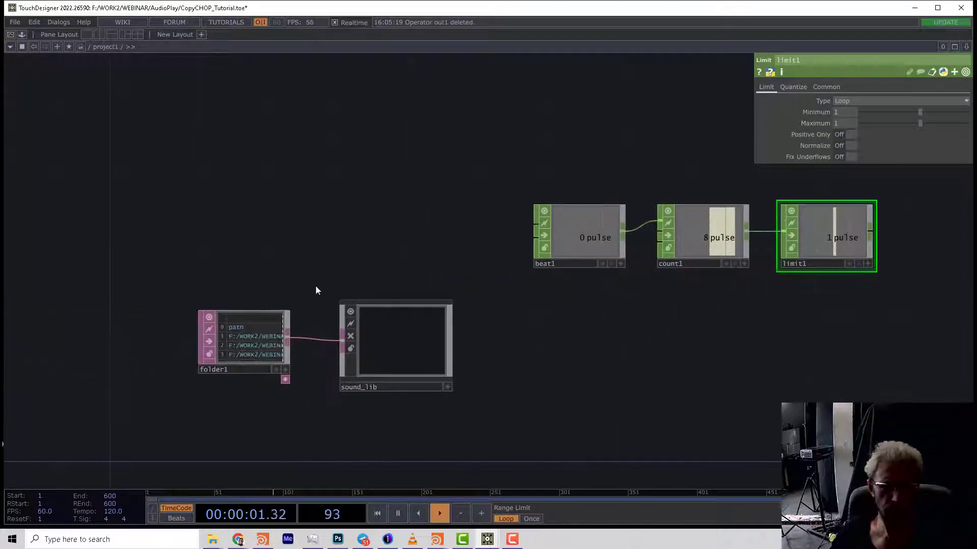
scroll(236, 334, "up", 4)
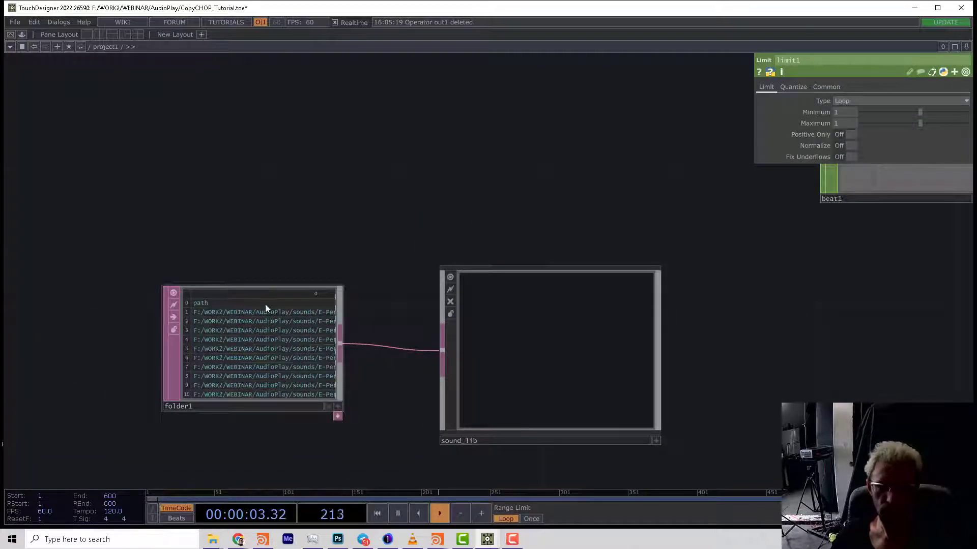
left_click_drag(414, 236, 279, 219)
scroll(279, 219, "down", 4)
left_click_drag(684, 255, 524, 264)
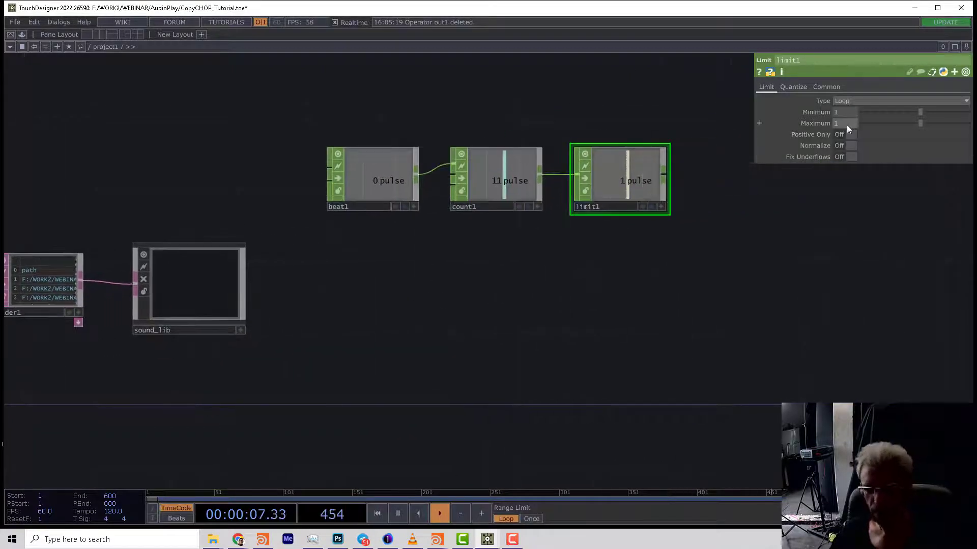
type("op('")
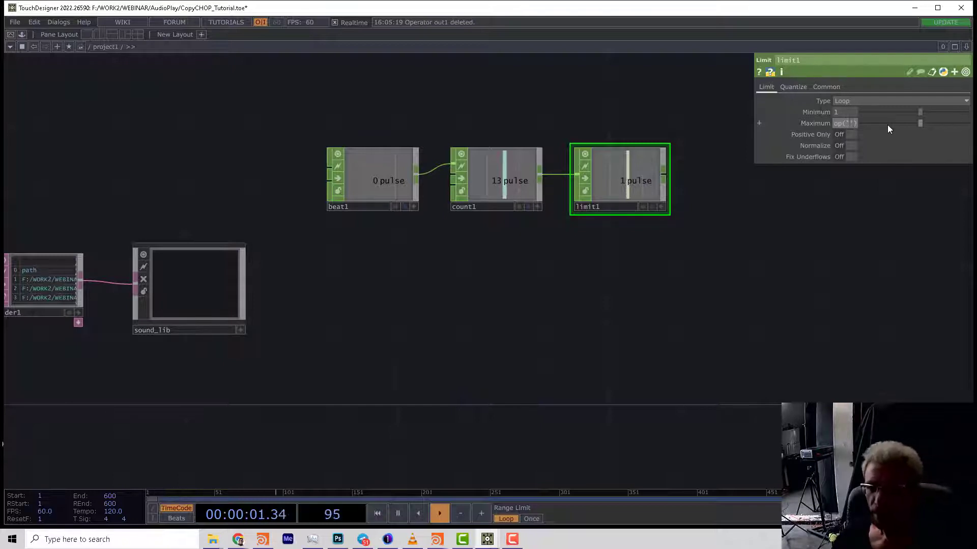
type("folder")
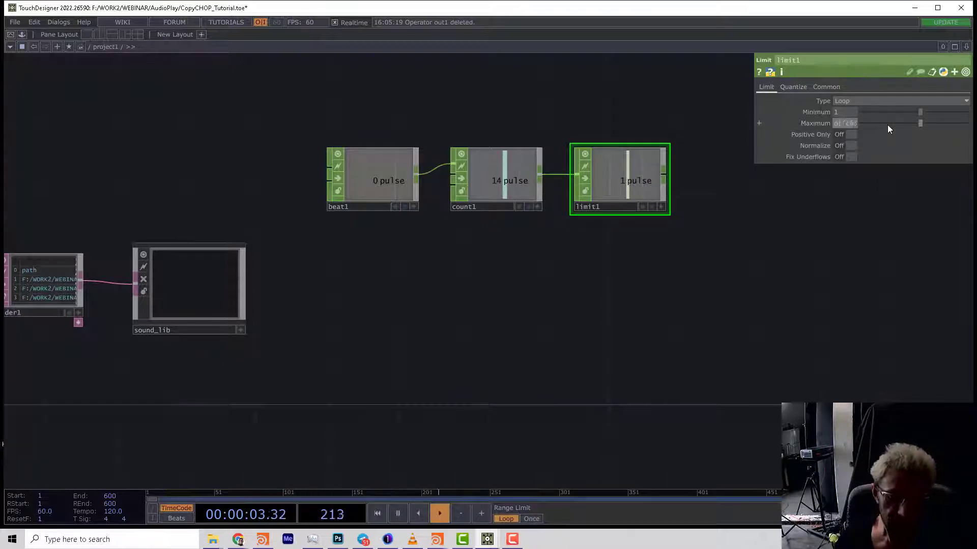
type("1")
key("Return")
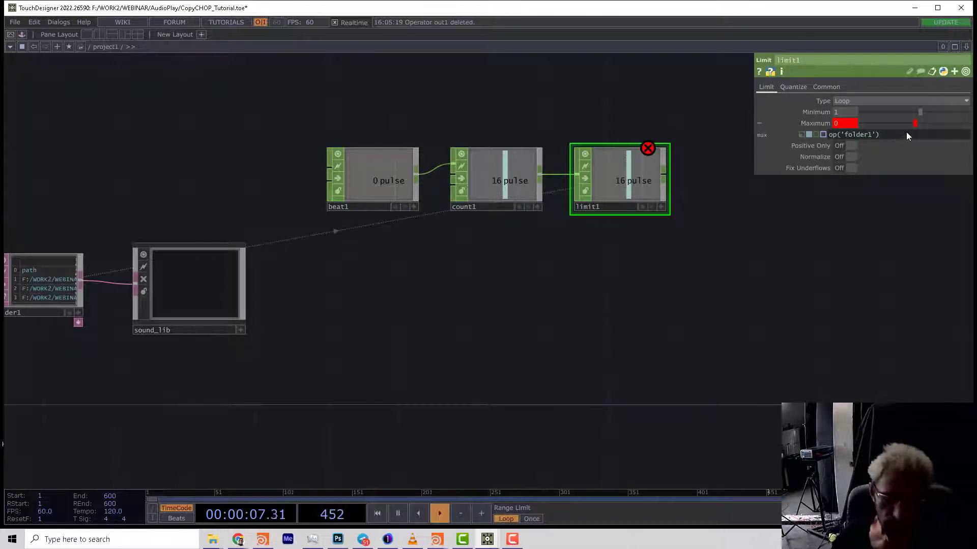
type(".num")
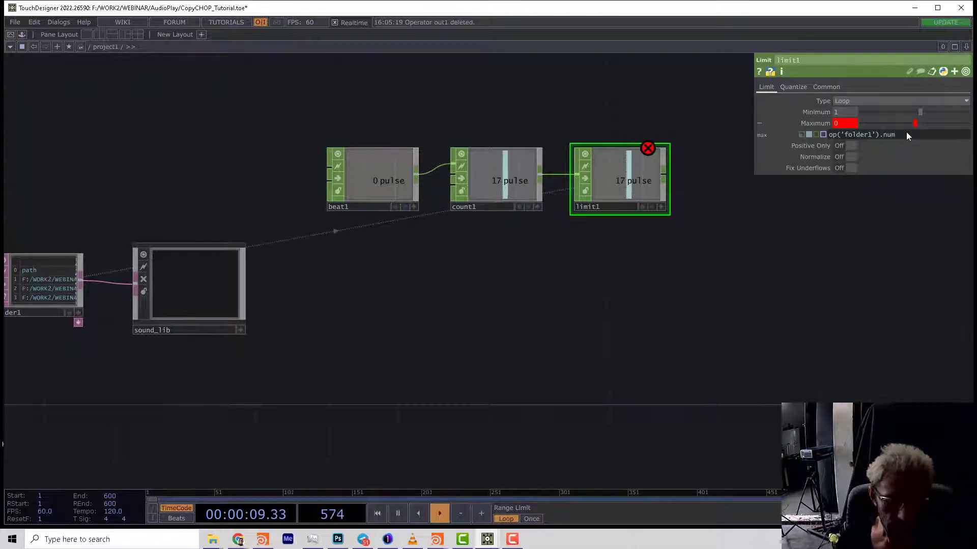
type("Rows")
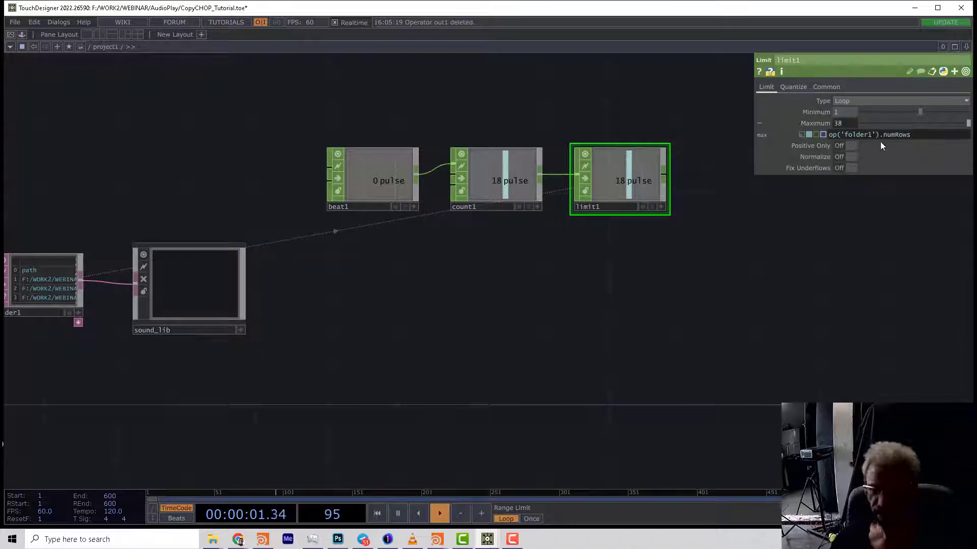
key("Return")
Move the Beat, Count and Limit chain together up and nearer to the space above sound_lib
scroll(677, 262, "down", 3)
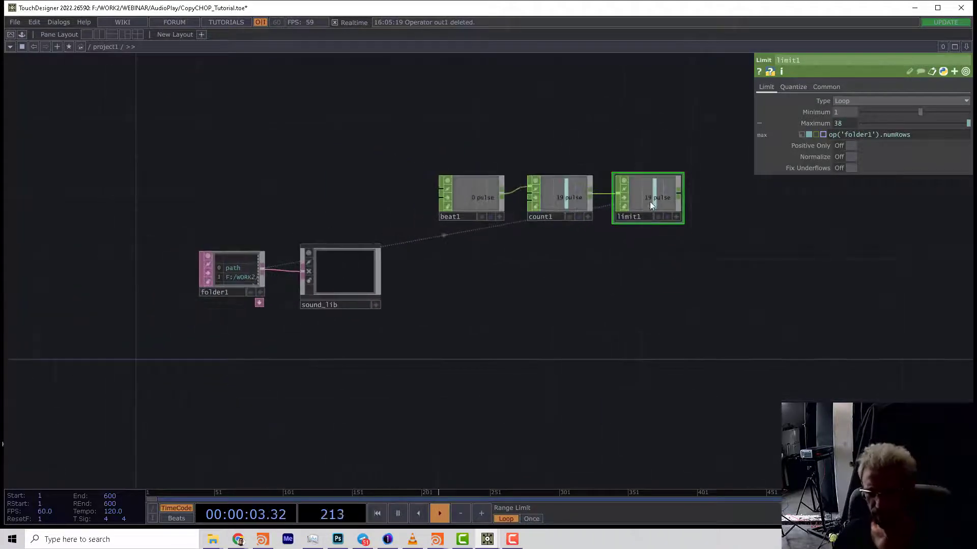
left_click_drag(425, 143, 548, 152)
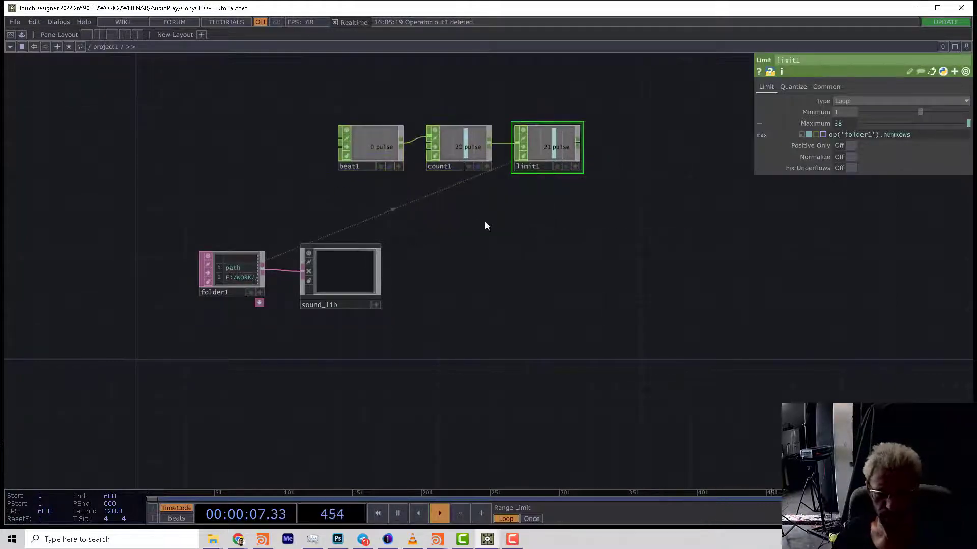
left_click_drag(488, 214, 441, 207)
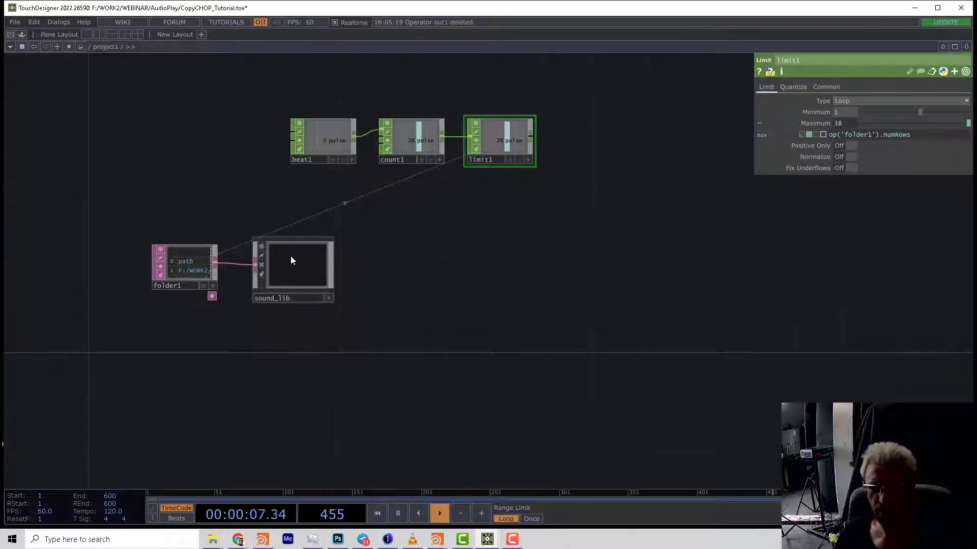
Add an unconnected Select CHOP below the Limit CHOP, level with sound_lib
key("Tab")
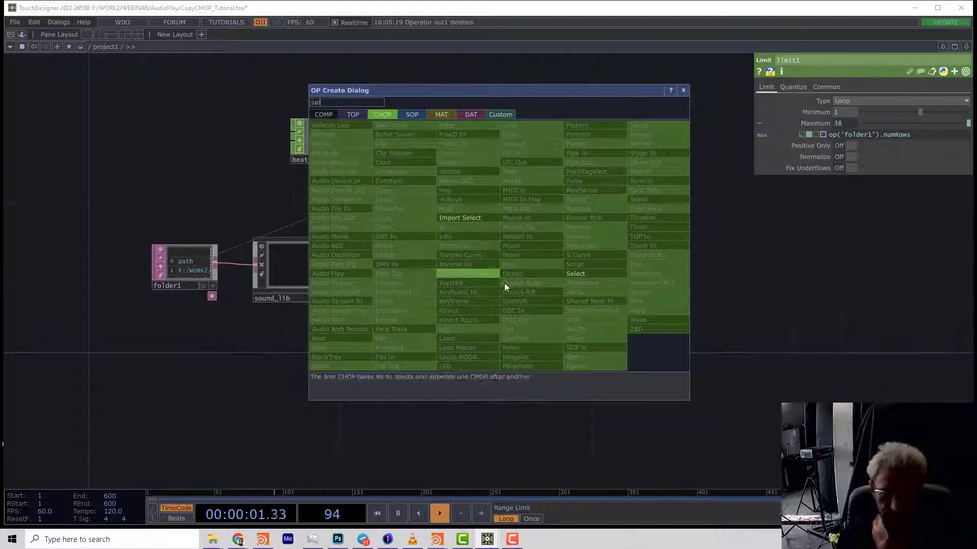
left_click(579, 274)
left_click(491, 272)
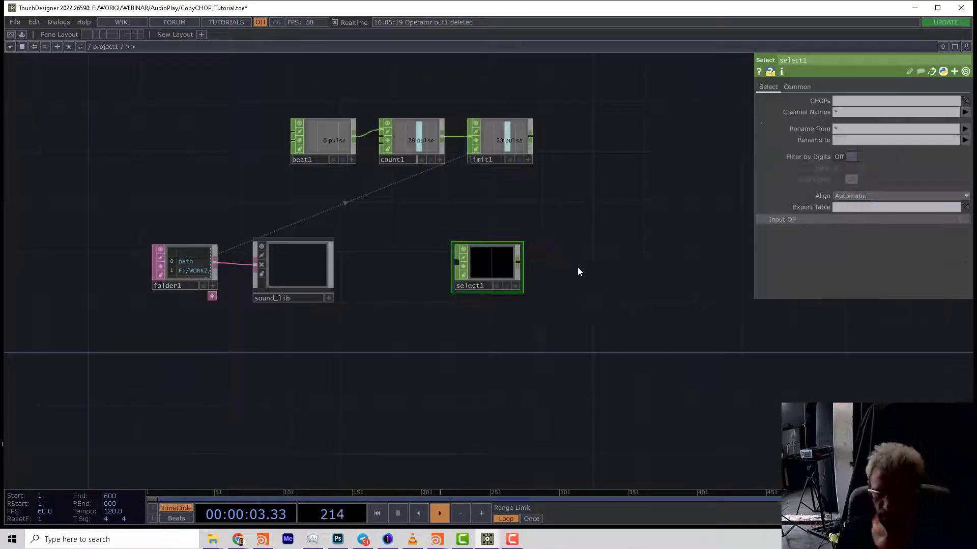
left_click(856, 104)
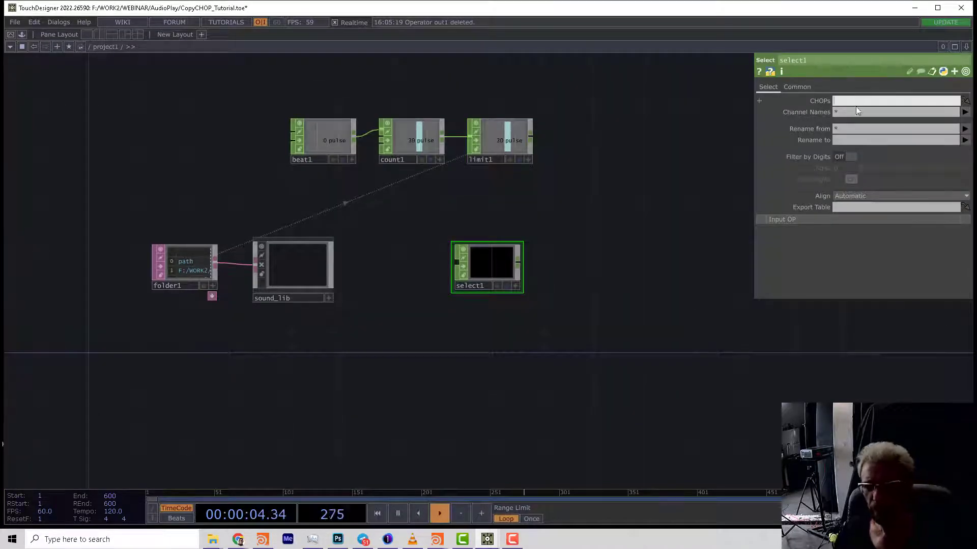
left_click(294, 294)
left_click(487, 278)
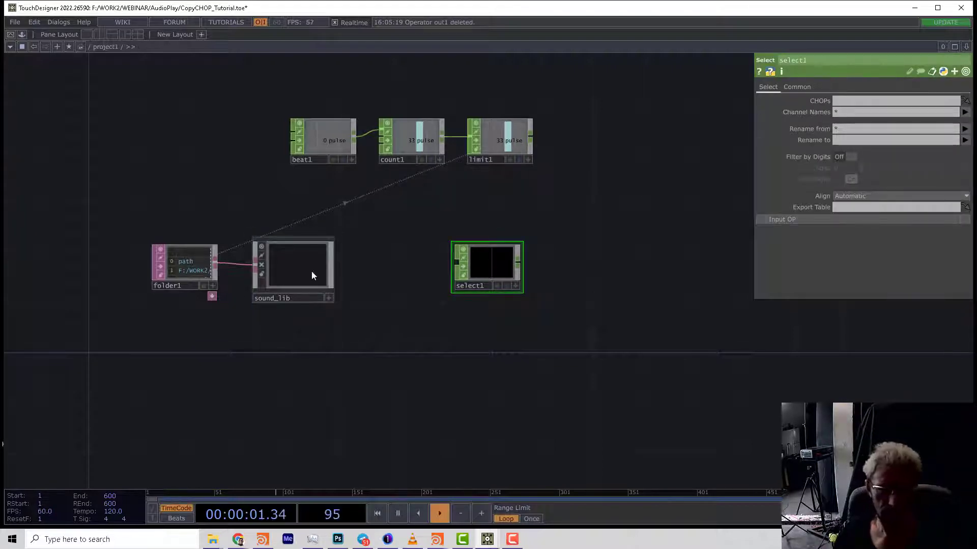
Split the network editor into two side-by-side panes and enter sound_lib in one of them
left_click(966, 47)
left_click(928, 71)
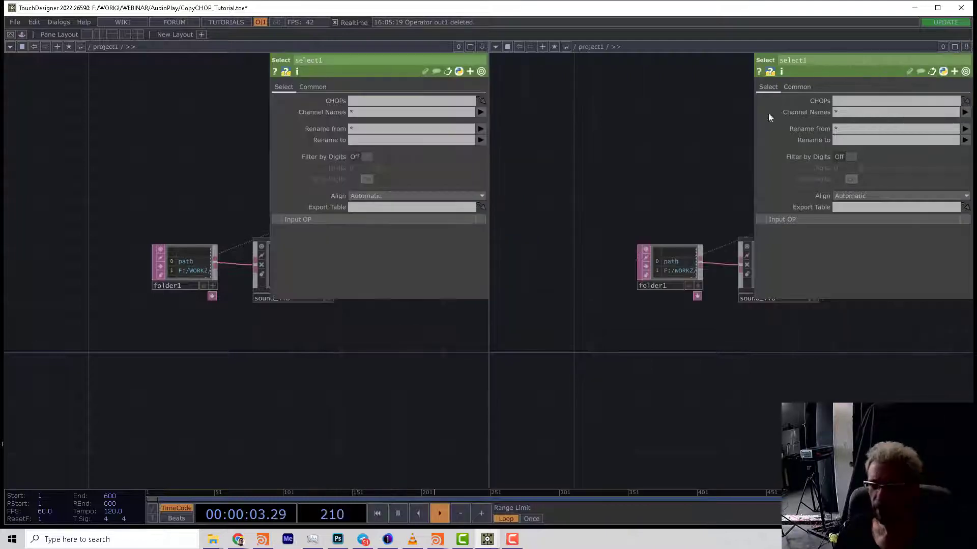
left_click_drag(224, 391, 71, 423)
left_click(143, 315)
key("i")
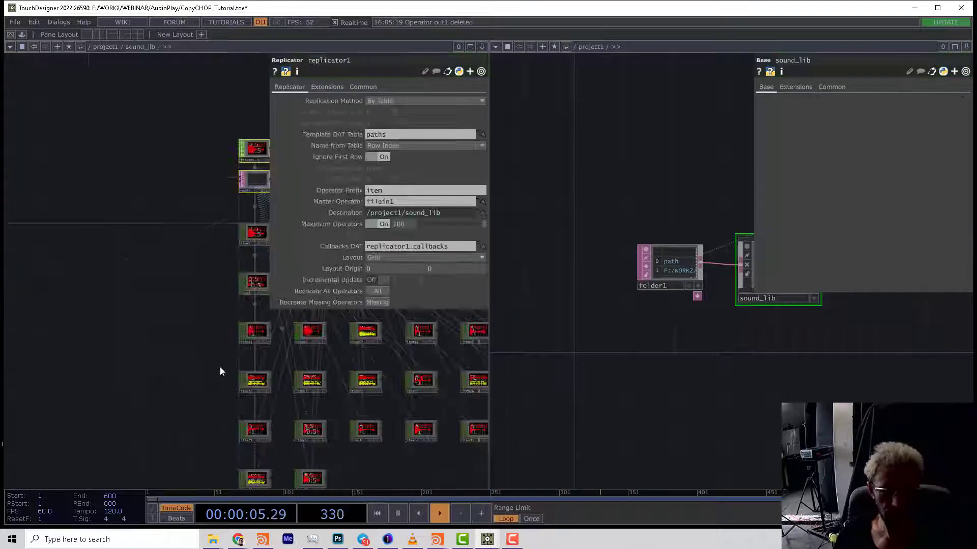
Reference item1 from inside sound_lib in the Select CHOP, making its CHOPs parameter sound_lib/item1
left_click_drag(205, 371, 147, 381)
left_click_drag(614, 402, 472, 440)
left_click_drag(652, 407, 606, 440)
left_click_drag(201, 246, 781, 339)
left_click(753, 333)
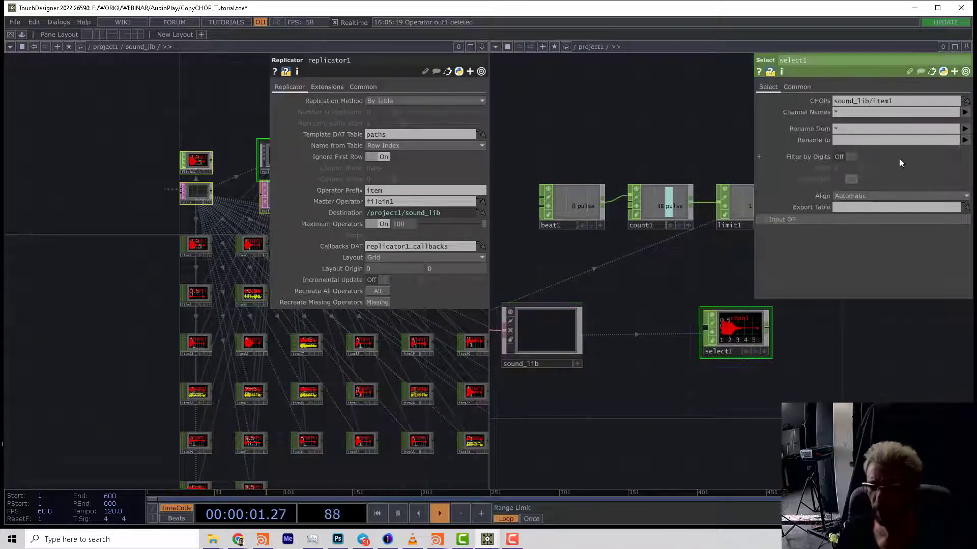
Return to a single network pane and turn the Select CHOP's CHOPs parameter into the Python expression 'sound_lib/item'
left_click(953, 46)
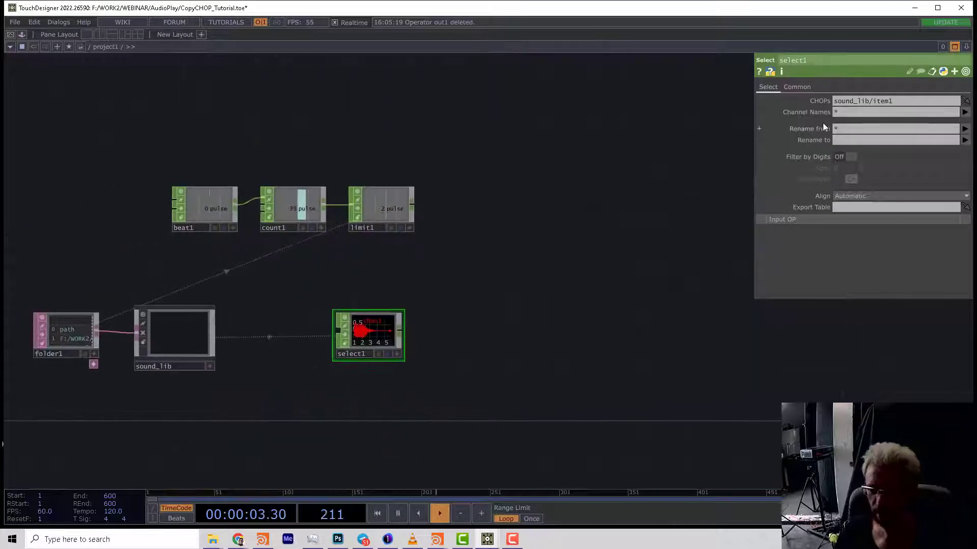
left_click(829, 101)
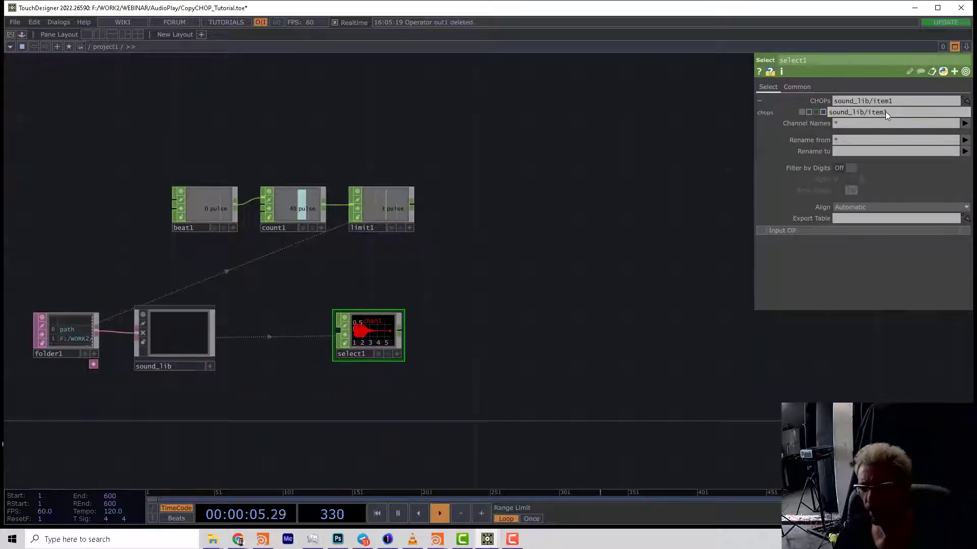
left_click_drag(883, 111, 890, 113)
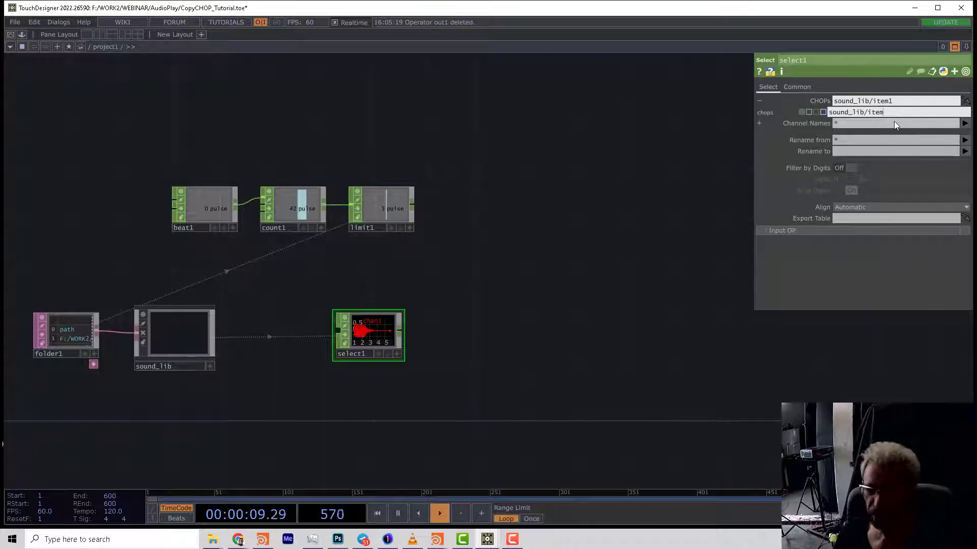
left_click(830, 112)
type("'")
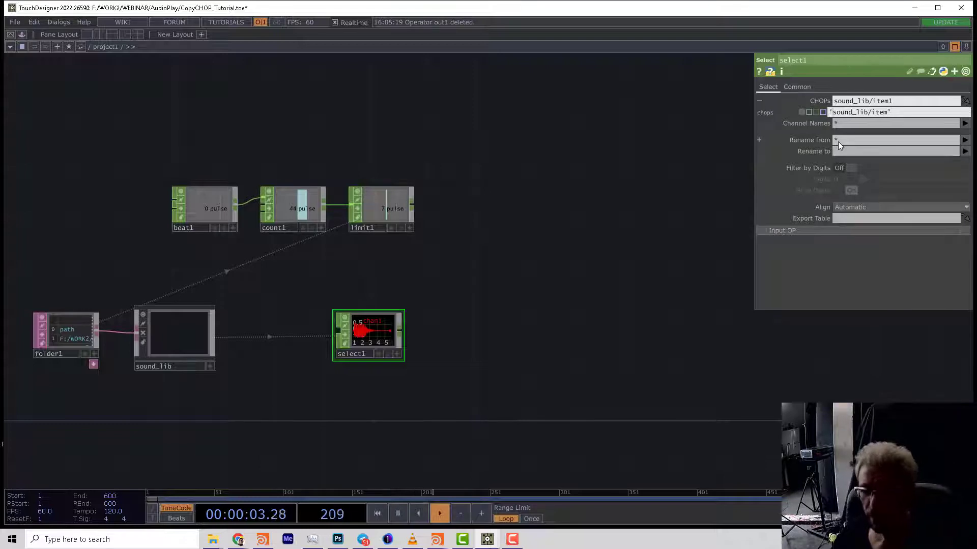
left_click(809, 111)
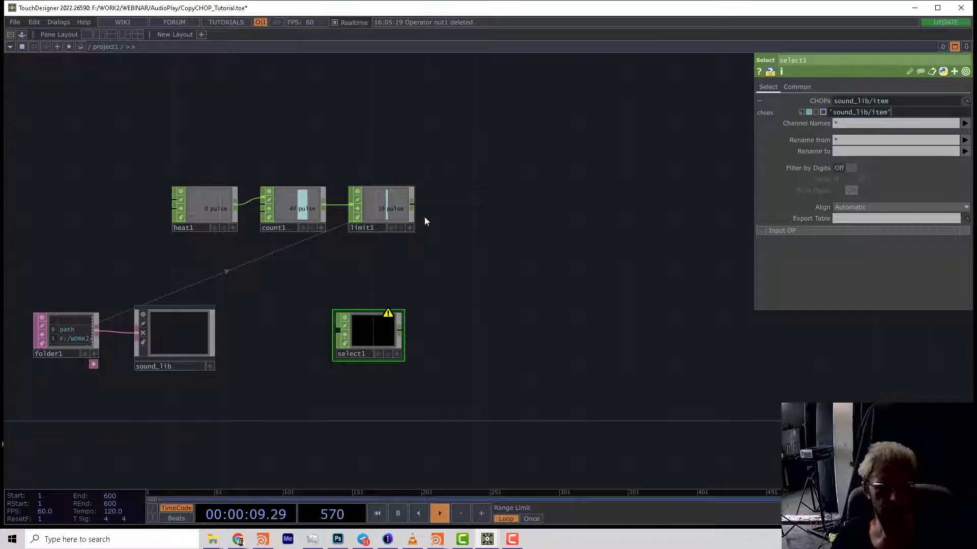
Widen the parameter window and append +str(int(op('limit1')['pulse'])) to the Select CHOP's 'sound_lib/item' expression
left_click_drag(753, 168, 559, 170)
left_click(731, 112)
type("+str()")
key("Left")
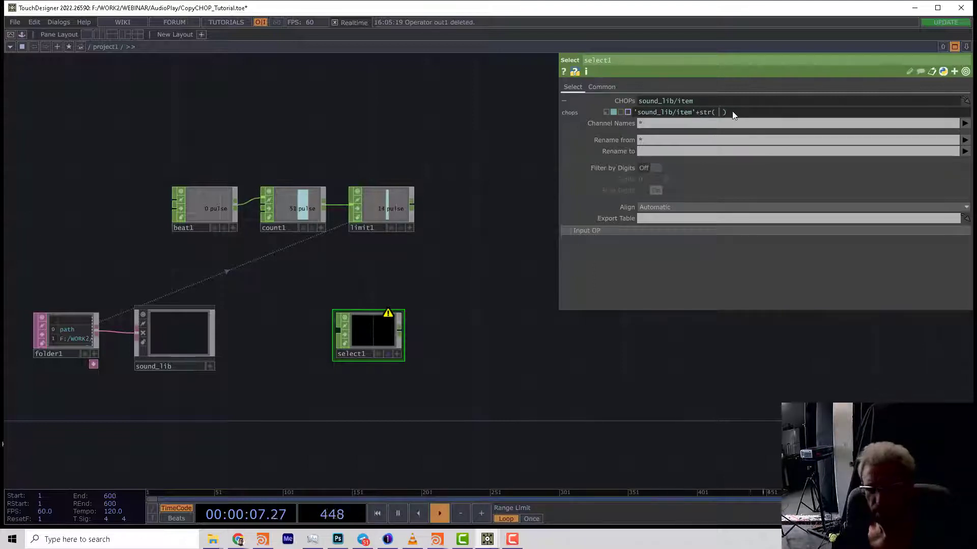
type("int(")
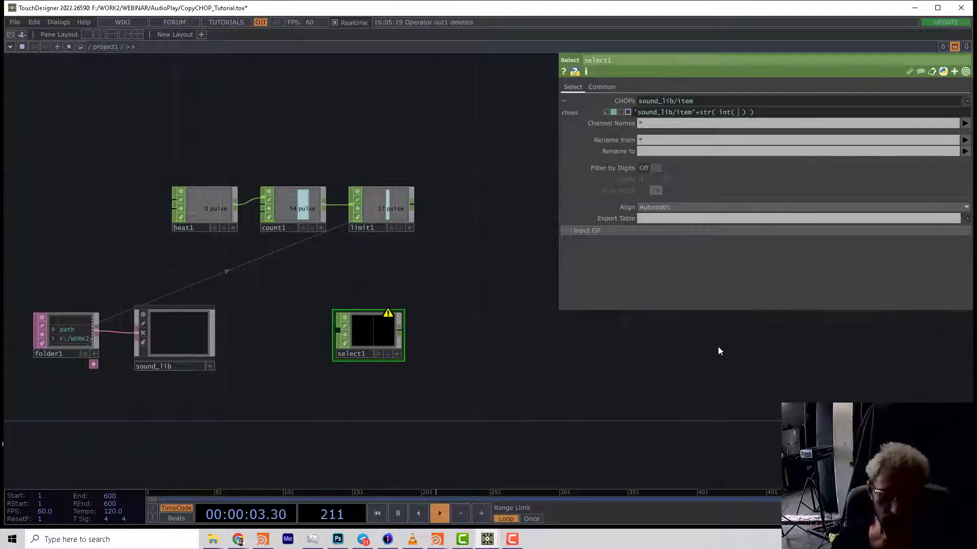
type("op()")
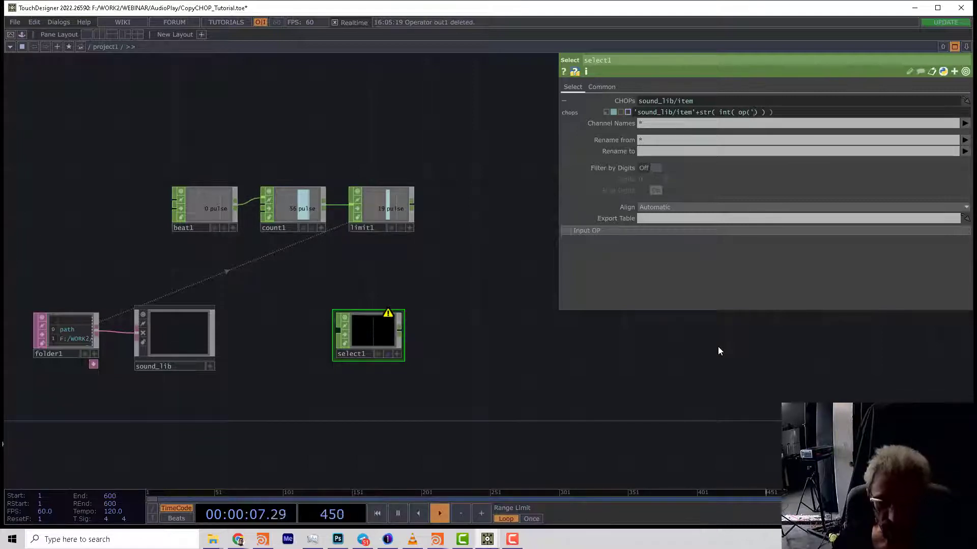
type("l")
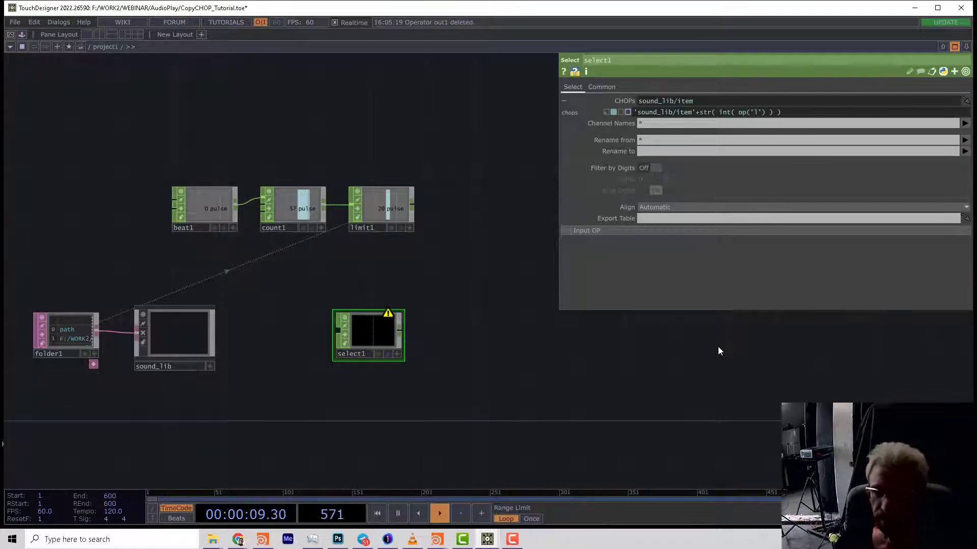
type("i")
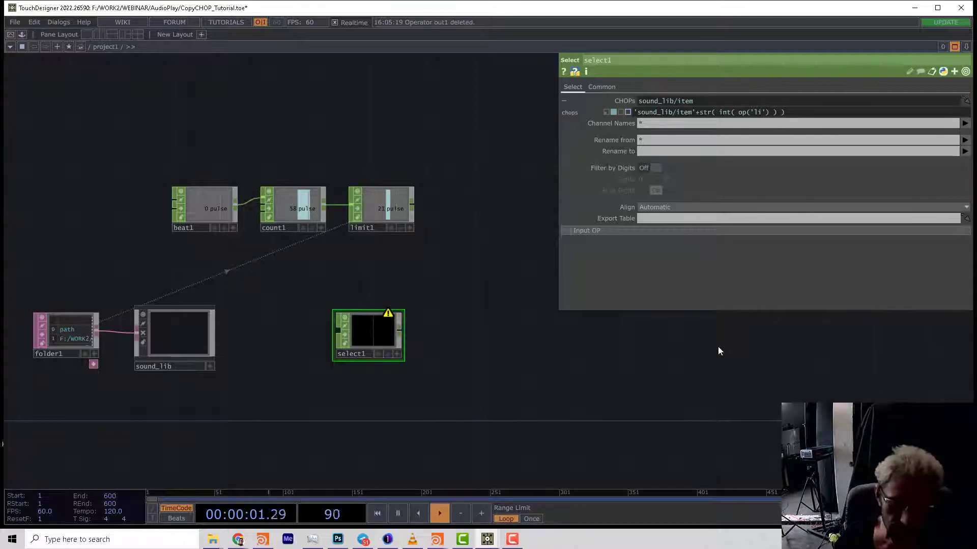
type("mit1")
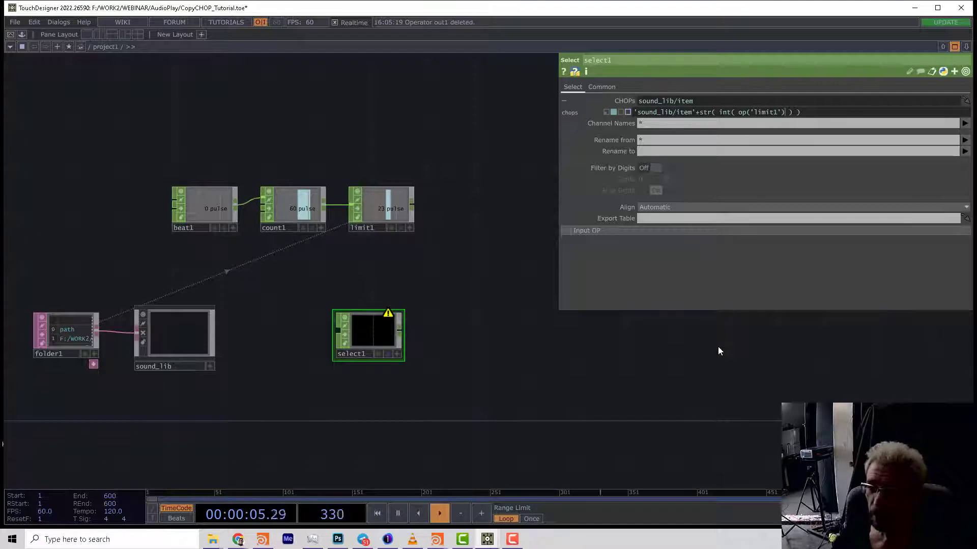
type("[")
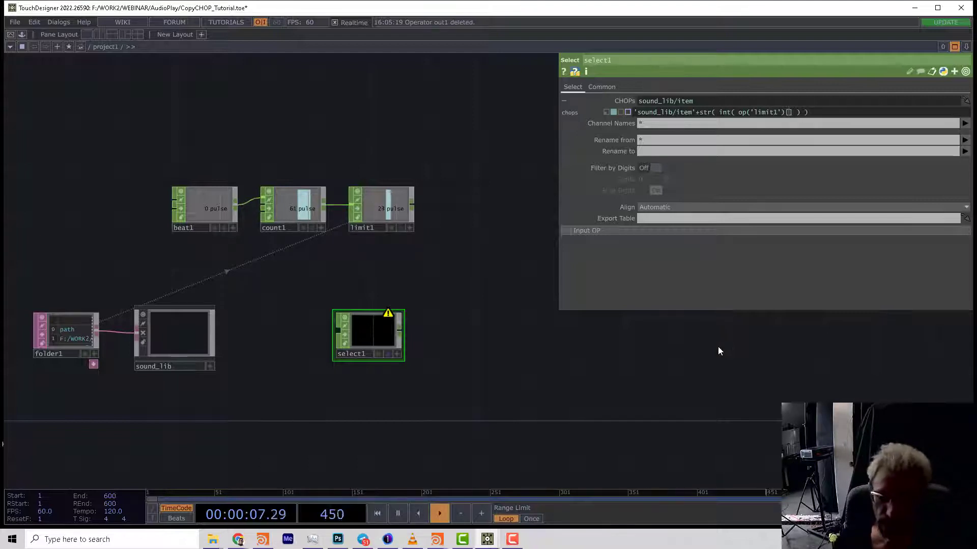
type("'pulse")
key("Return")
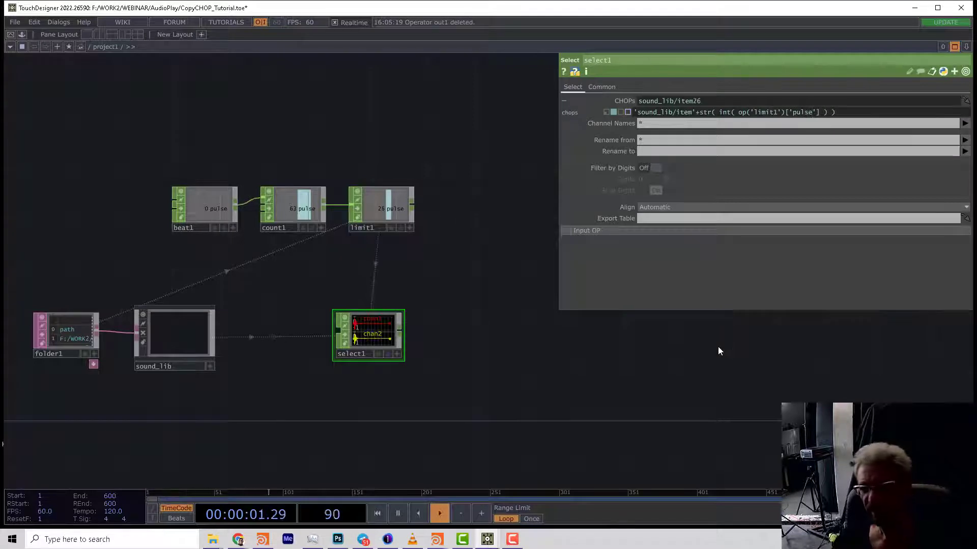
Add a second Select CHOP to the network and make it reference beat1 in its CHOPs parameter
scroll(359, 349, "up", 2)
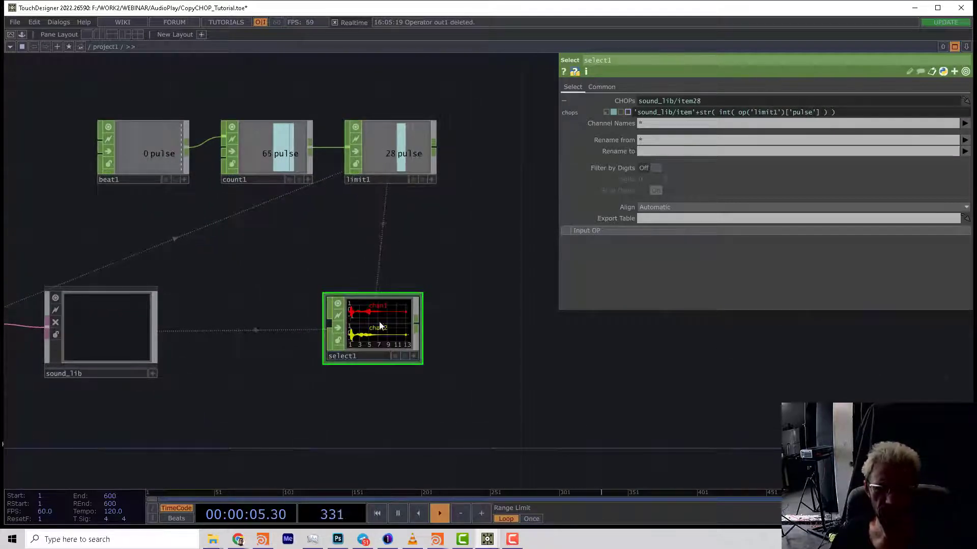
left_click_drag(382, 337, 395, 340)
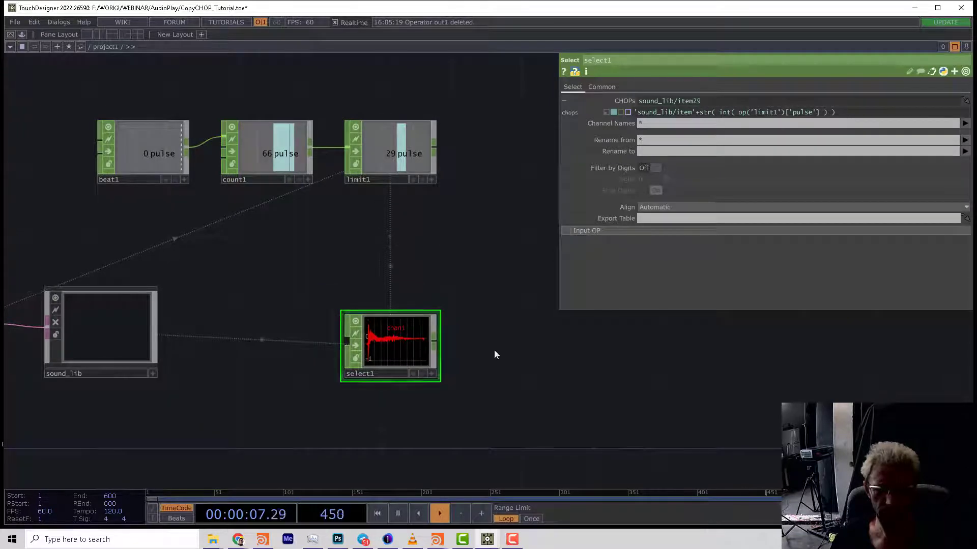
left_click_drag(484, 349, 375, 348)
scroll(397, 338, "down", 2)
key("Tab")
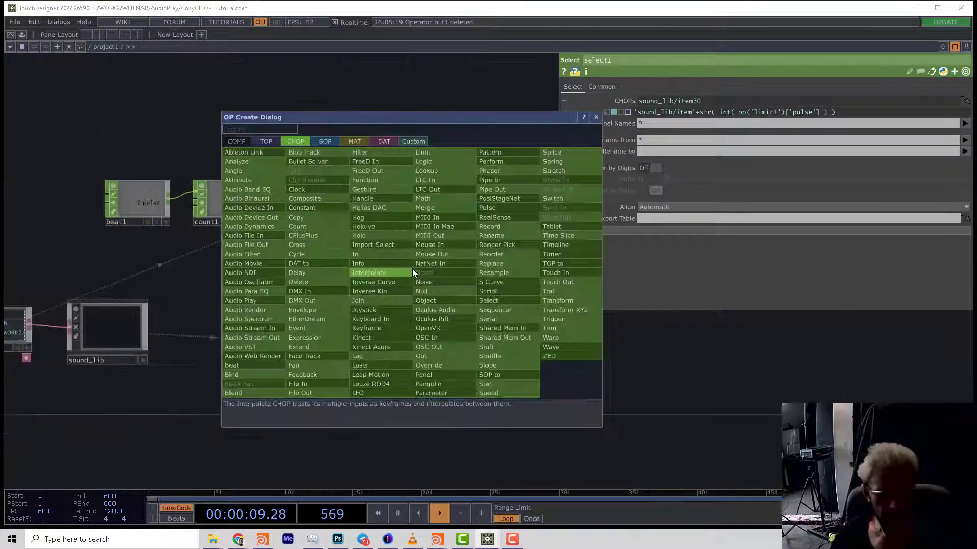
type("se")
left_click(489, 299)
left_click(425, 235)
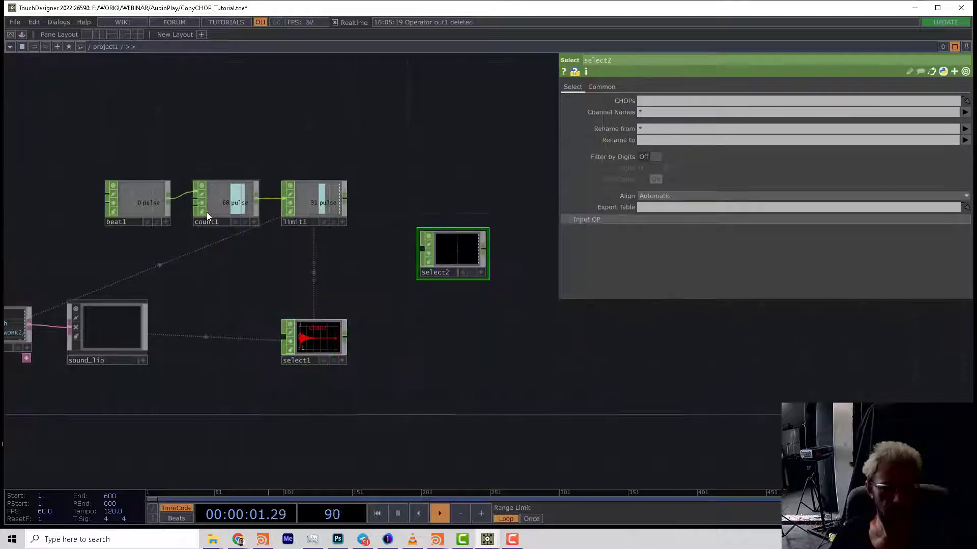
left_click_drag(145, 202, 442, 249)
Move select1 directly below the new Select CHOP so the two are aligned in one column
left_click_drag(306, 340, 426, 346)
left_click_drag(452, 290, 349, 294)
left_click_drag(336, 341, 351, 341)
left_click_drag(410, 304, 397, 303)
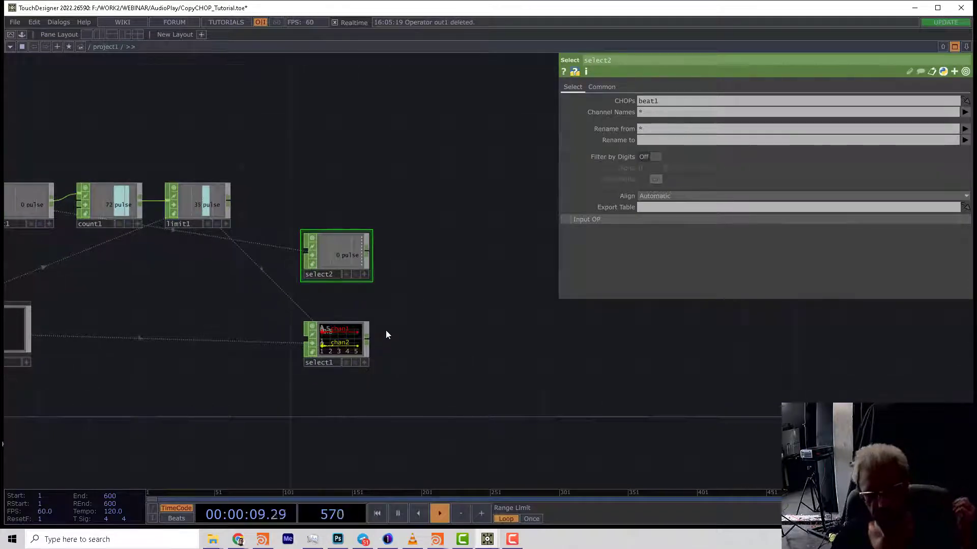
Add a Stretch CHOP after select1 and wire select1's output into both of its inputs
key("Tab")
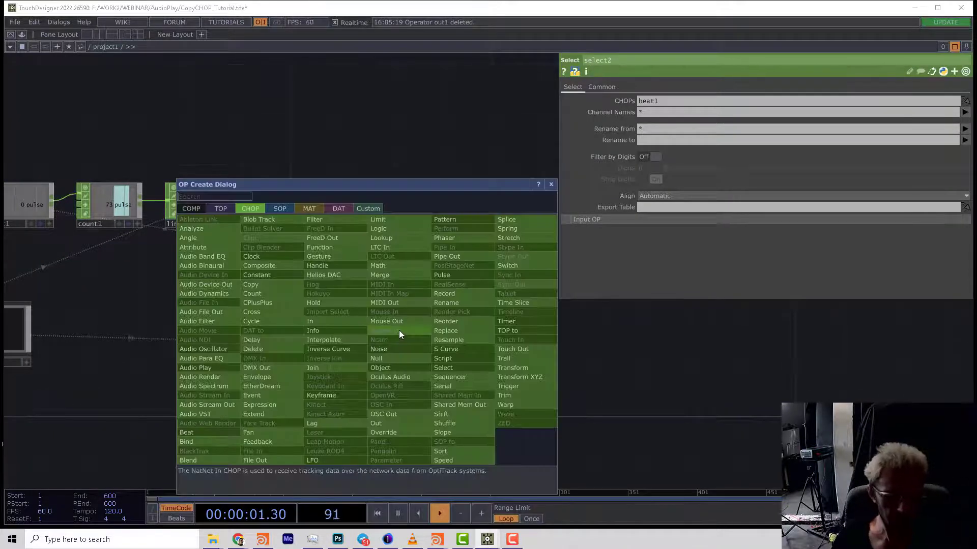
type("str")
left_click(515, 239)
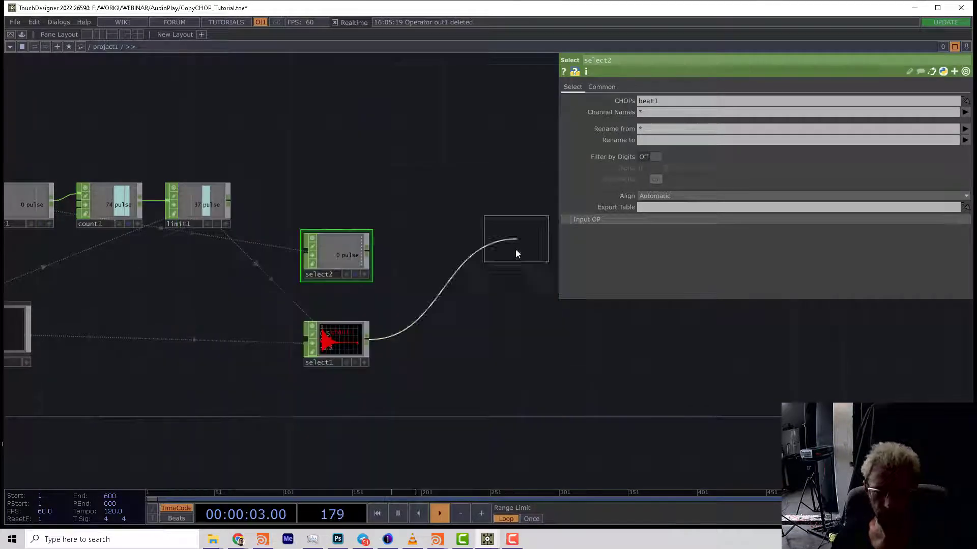
left_click(459, 342)
scroll(462, 300, "up", 4)
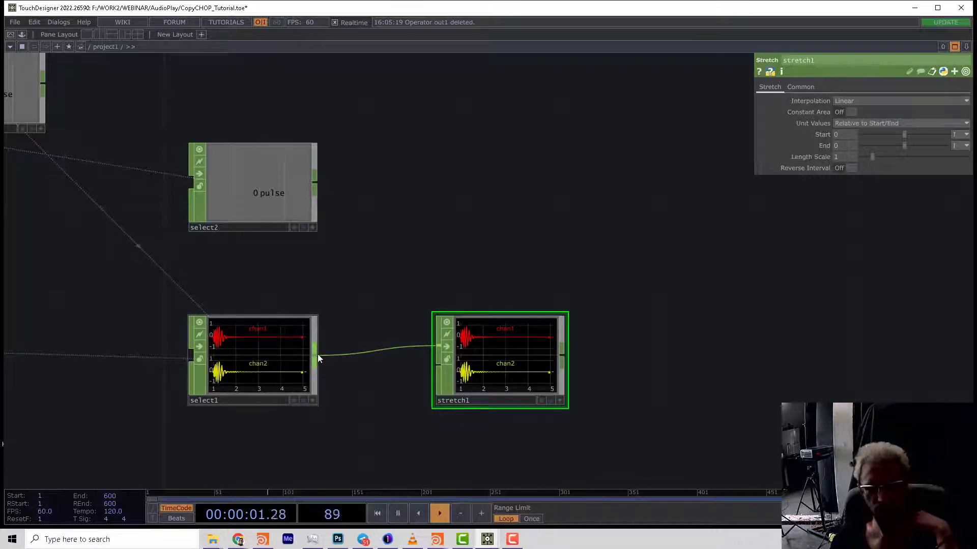
left_click_drag(319, 354, 436, 368)
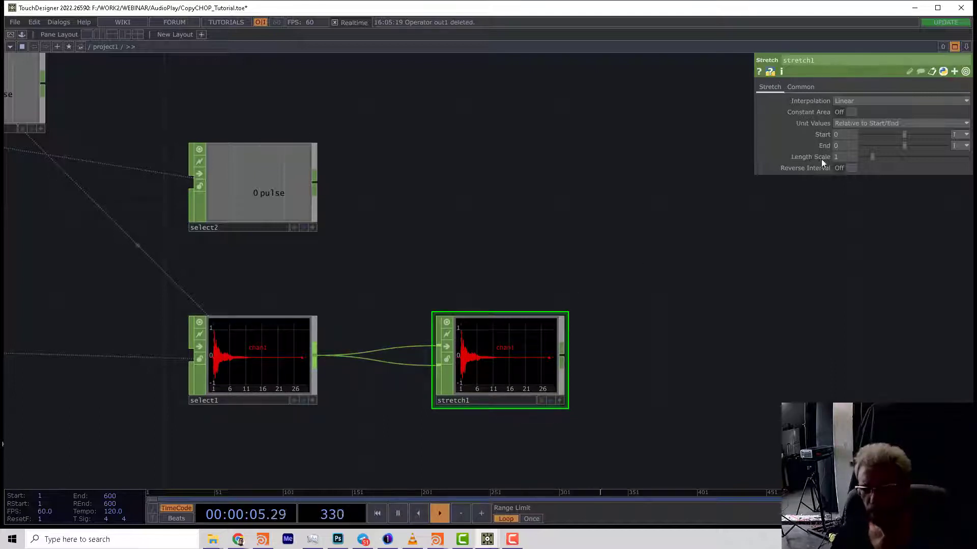
Set the Stretch CHOP's Unit Values to Absolute
left_click(850, 123)
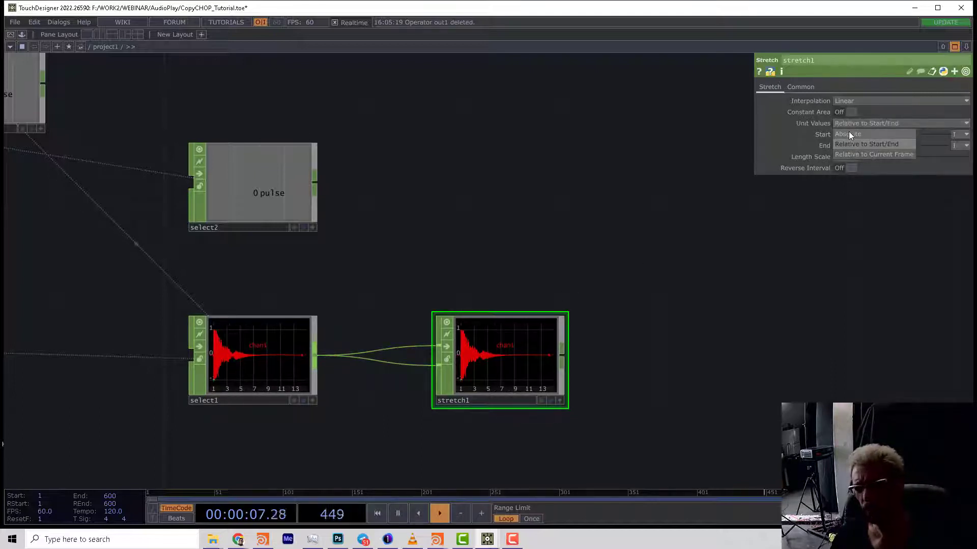
left_click(849, 132)
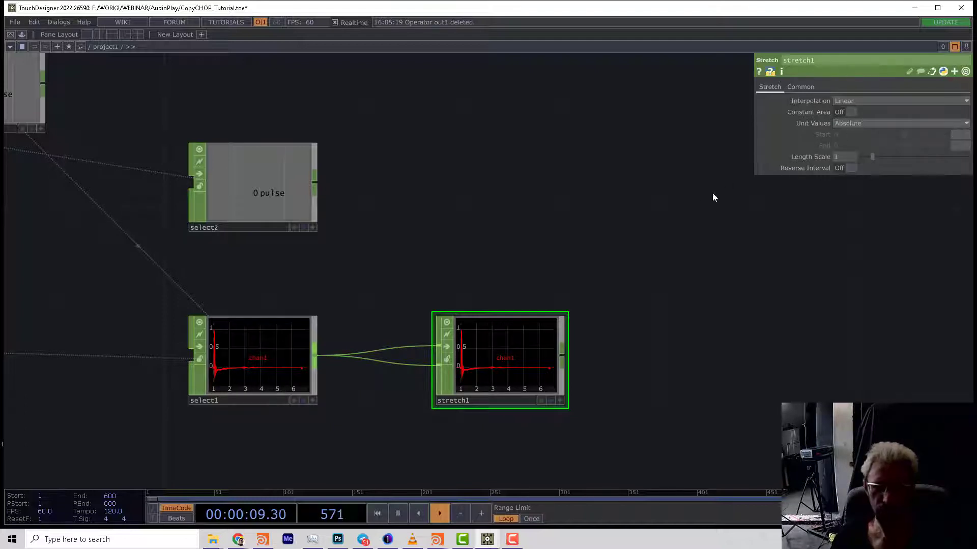
left_click_drag(677, 214, 653, 215)
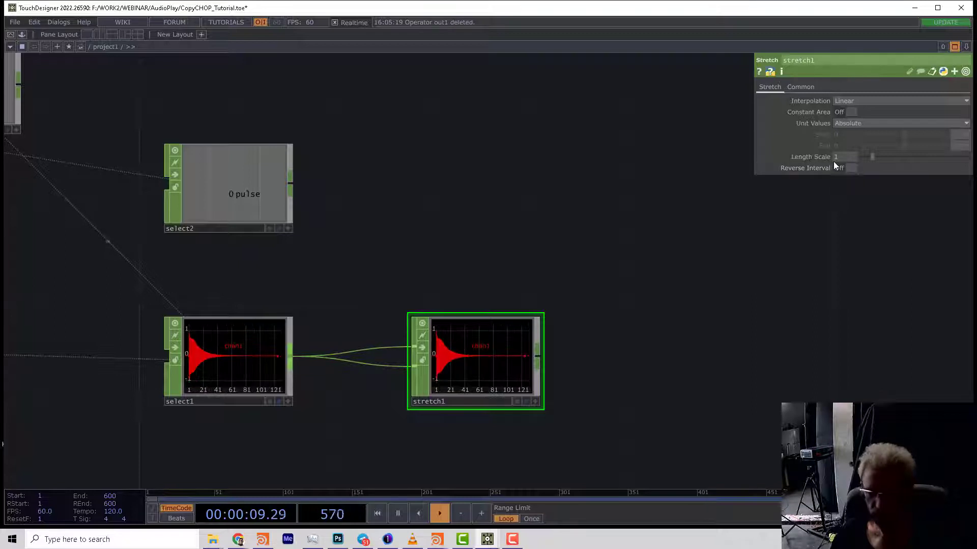
Add a Noise CHOP fed by the Count CHOP's output and place it just below the Limit CHOP
scroll(592, 264, "down", 3)
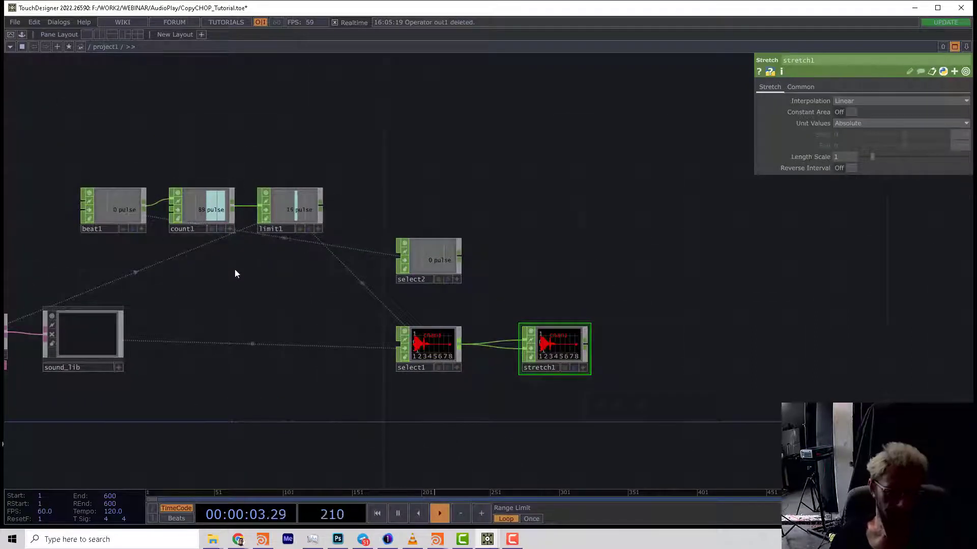
key("Tab")
type("no")
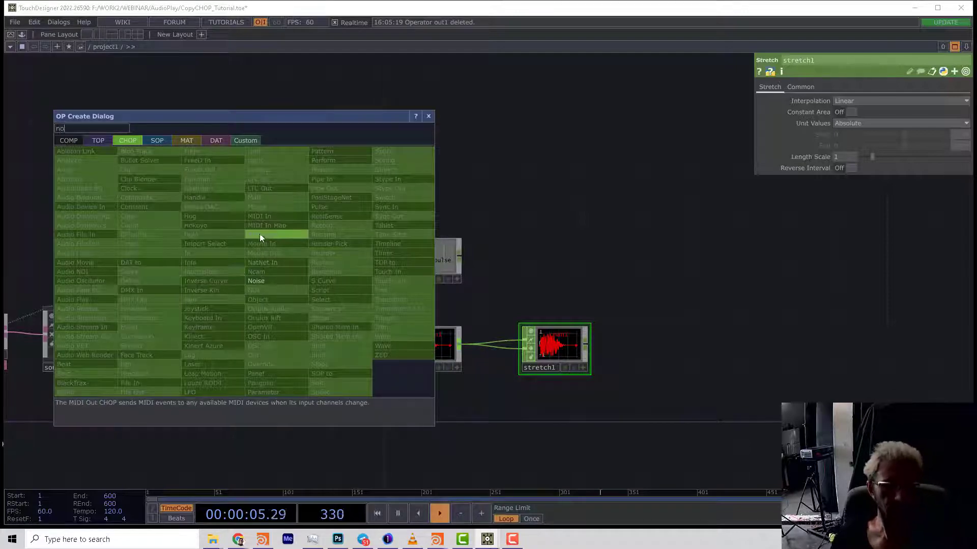
left_click(262, 281)
left_click(252, 285)
left_click(234, 206)
left_click(233, 294)
left_click_drag(260, 295, 271, 283)
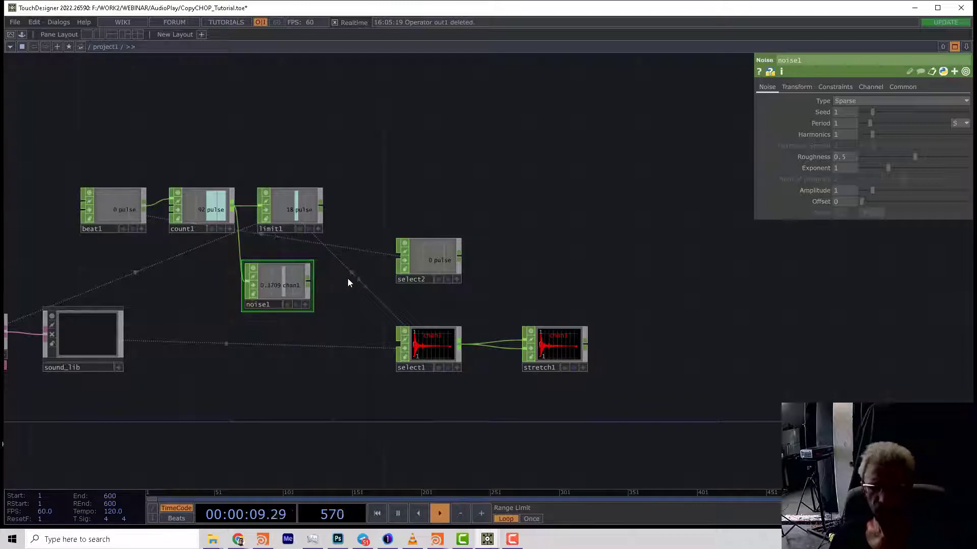
Add a Math CHOP after the Noise CHOP, raising select2 level with limit1 so math1 sits between select2 and select1
right_click(312, 282)
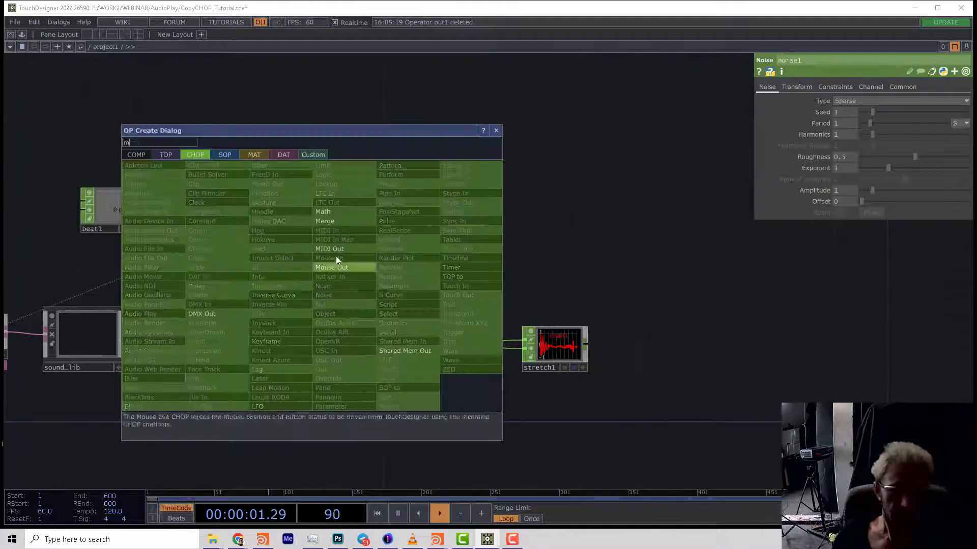
left_click(330, 212)
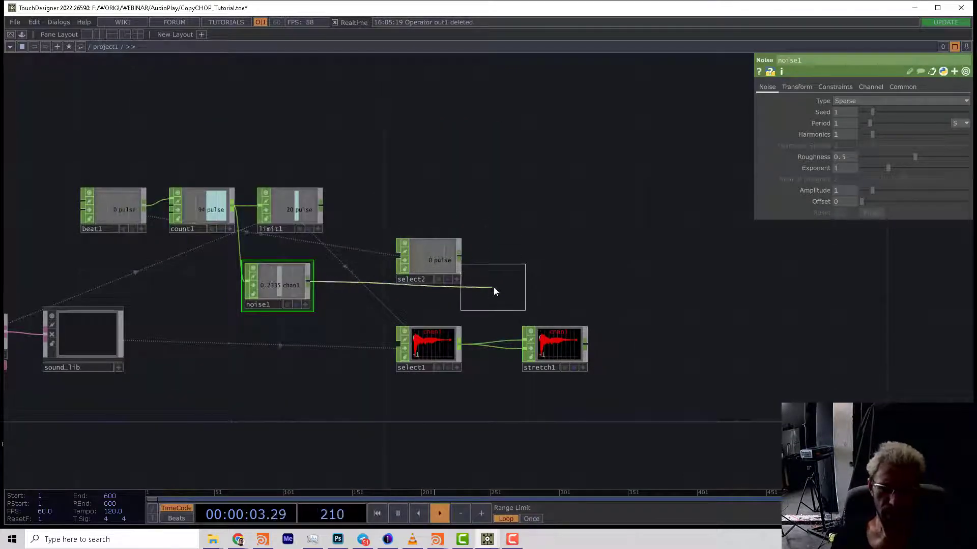
left_click(556, 287)
left_click_drag(436, 255, 436, 204)
left_click_drag(560, 270, 434, 270)
Set the Math CHOP's From Range to -1 to 1 and its To Range to 1 to 2
left_click(816, 88)
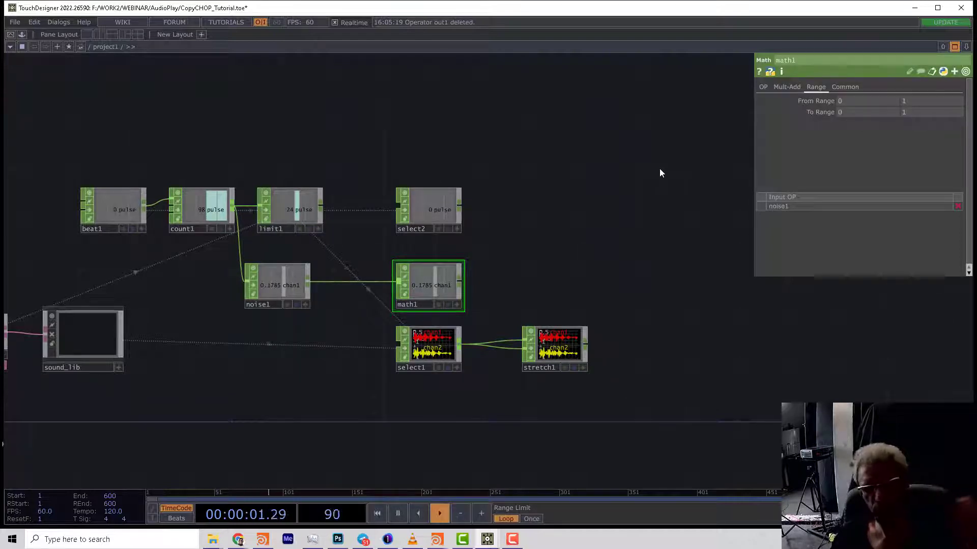
left_click(850, 98)
type("-1")
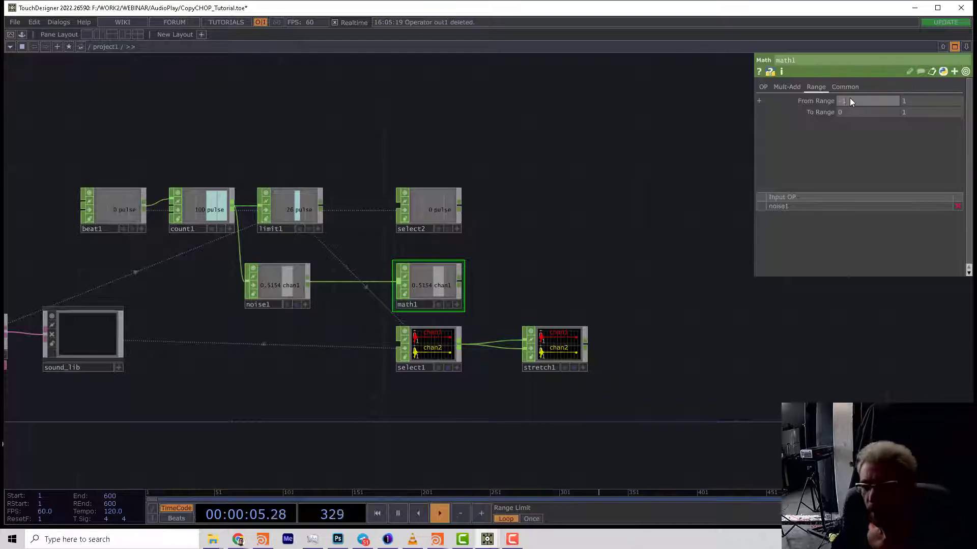
key("Return")
left_click(851, 112)
type("1")
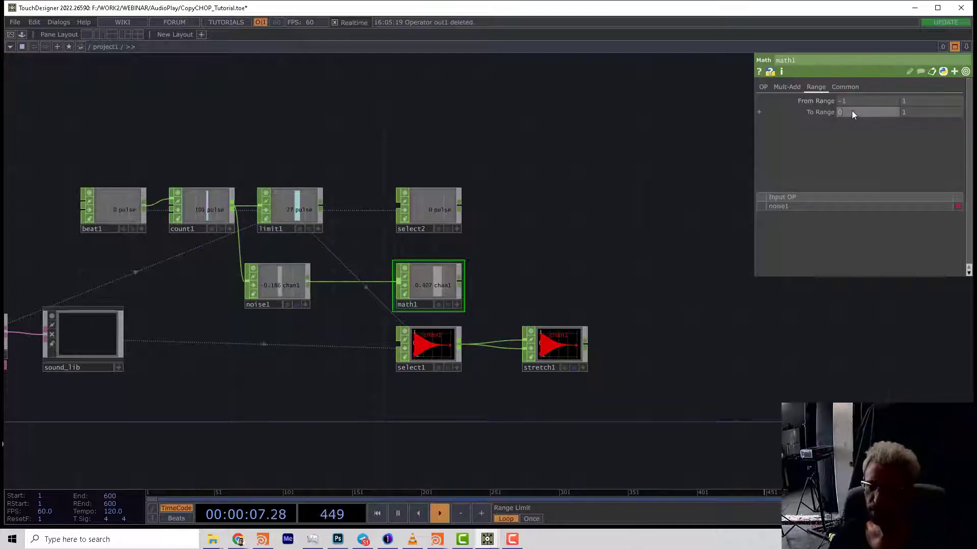
left_click(900, 112)
type("2")
key("Return")
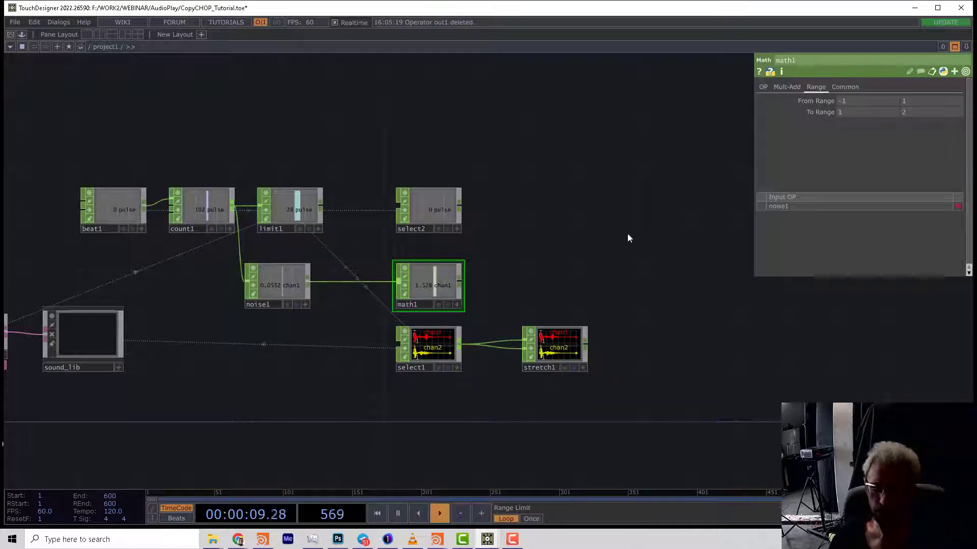
Add a Rename CHOP fed by the Math CHOP's output and place it just above stretch1
left_click(554, 342)
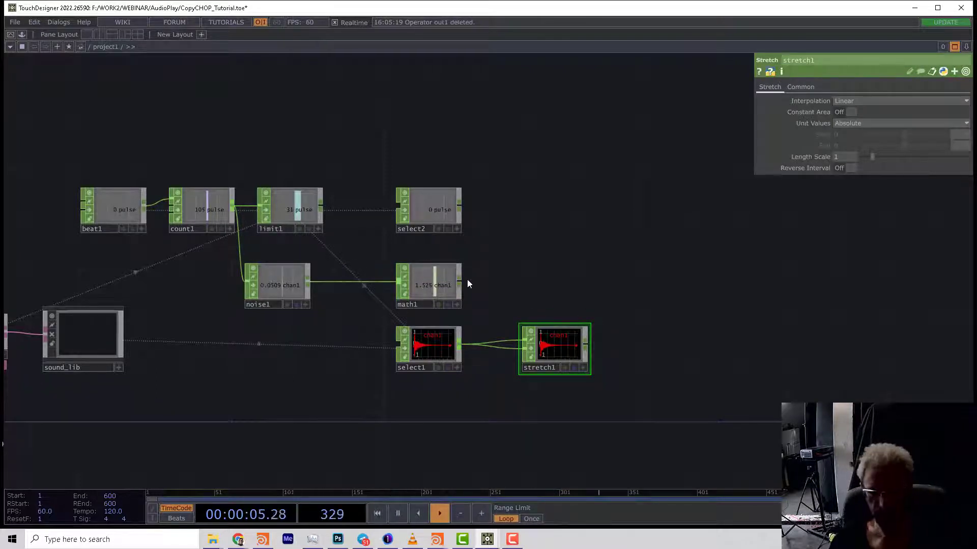
scroll(461, 280, "down", 3)
key("Tab")
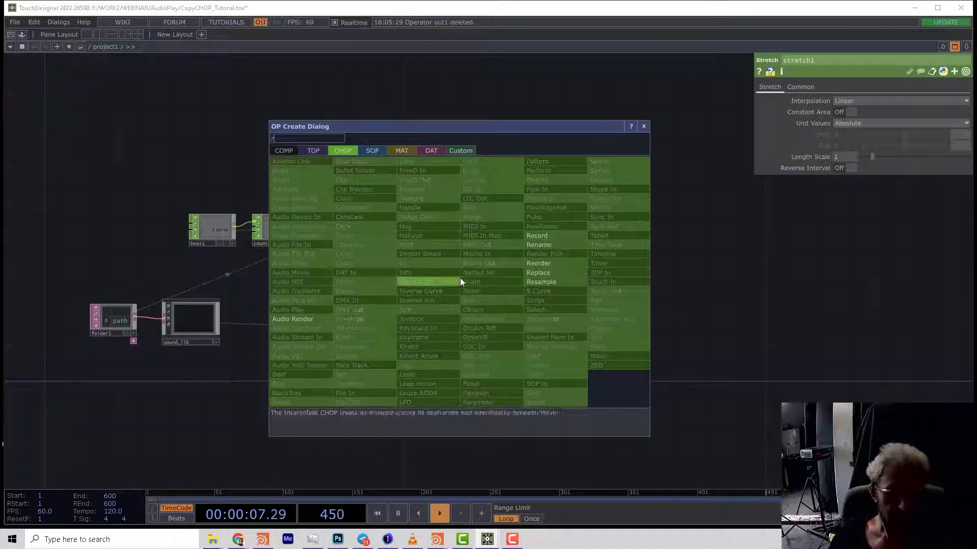
left_click(524, 246)
left_click(531, 277)
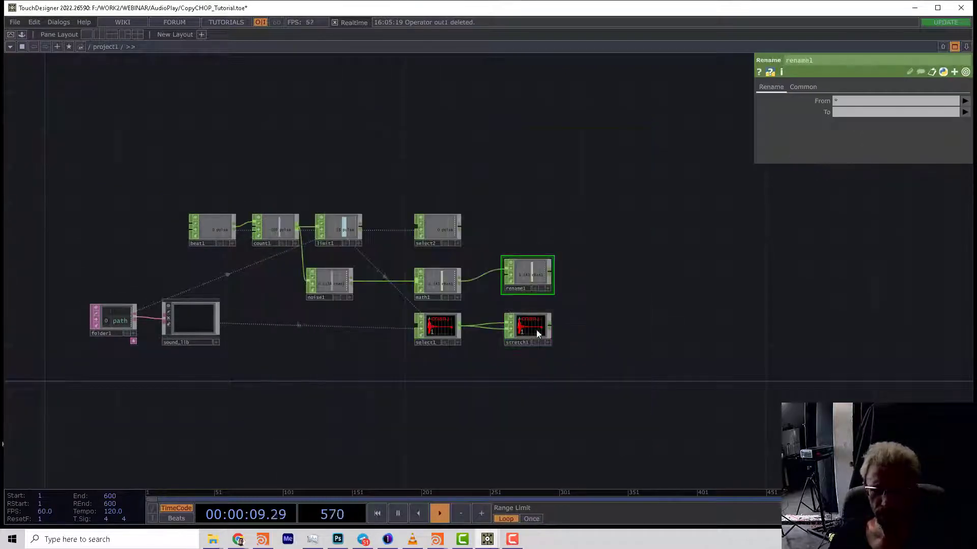
Set the Rename CHOP's To name to stretch1:scale so the channel targets the Stretch CHOP's Length Scale
left_click(523, 339)
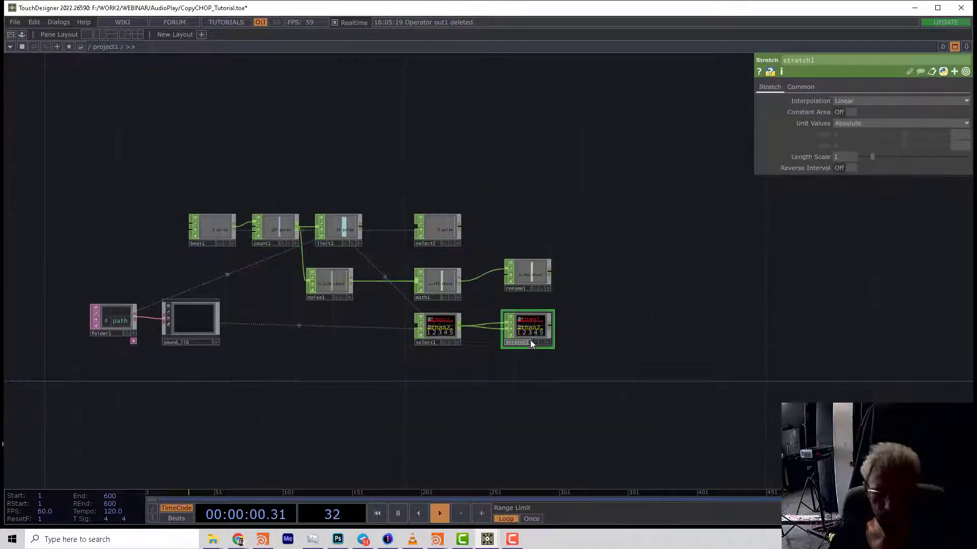
left_click(529, 276)
left_click(845, 112)
type("stretch1")
key("Return")
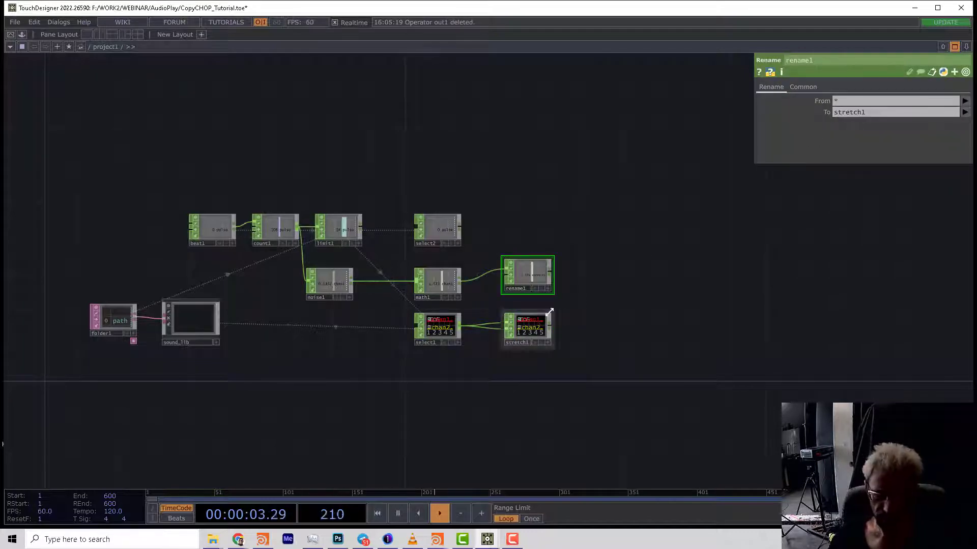
left_click(538, 325)
scroll(533, 334, "up", 5)
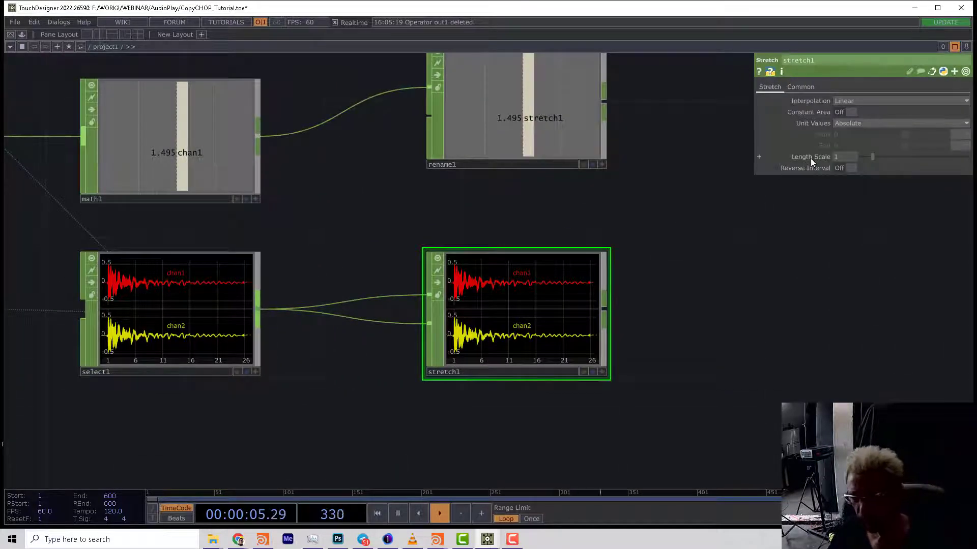
left_click(572, 142)
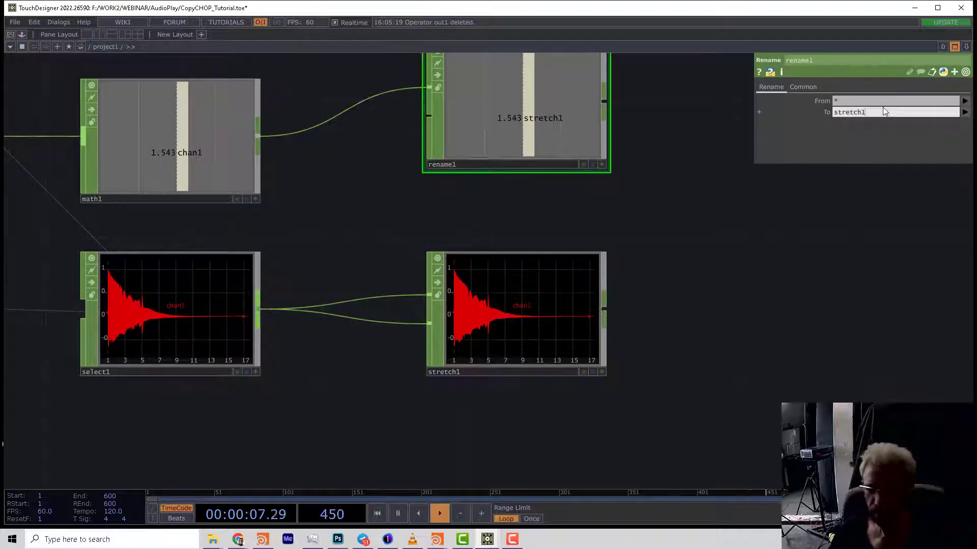
type(":c")
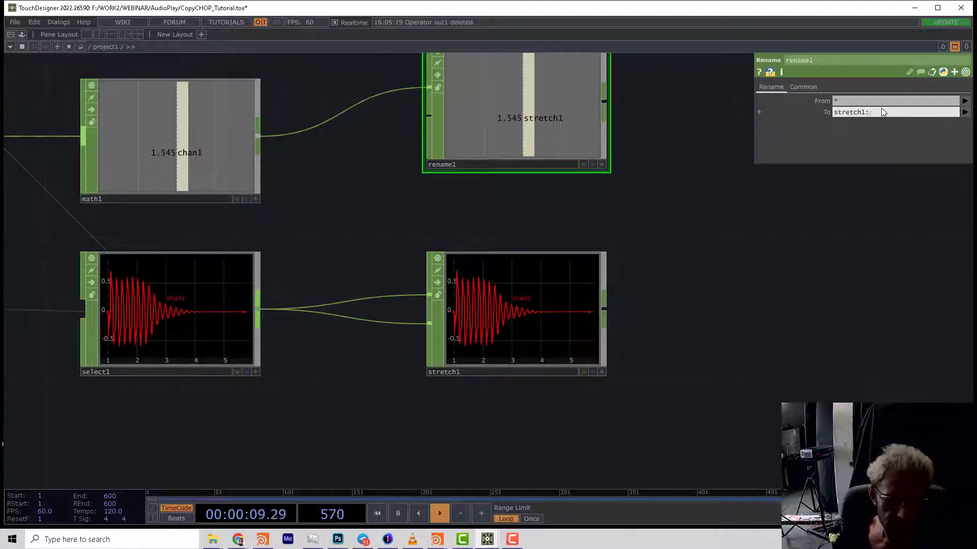
type("cale")
key("Return")
Set rename1's Export Method to Channel Name is Path:Parameter and activate its export
left_click(802, 87)
left_click(861, 135)
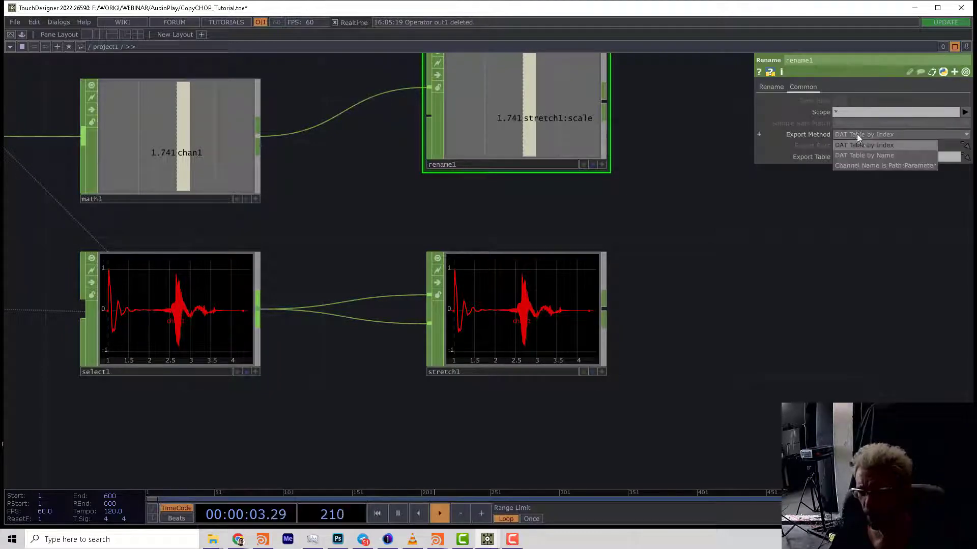
left_click(851, 167)
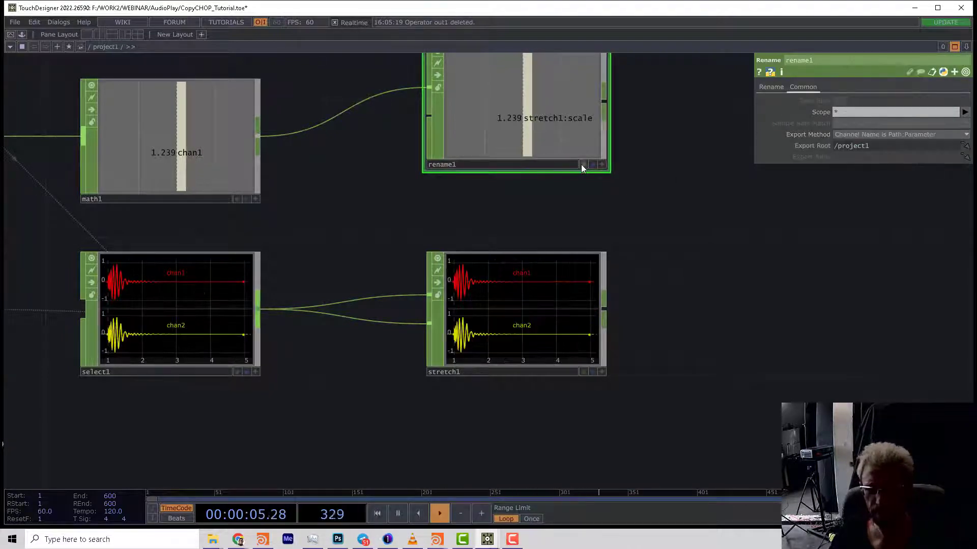
left_click(583, 165)
left_click_drag(545, 135, 544, 177)
scroll(590, 228, "down", 3)
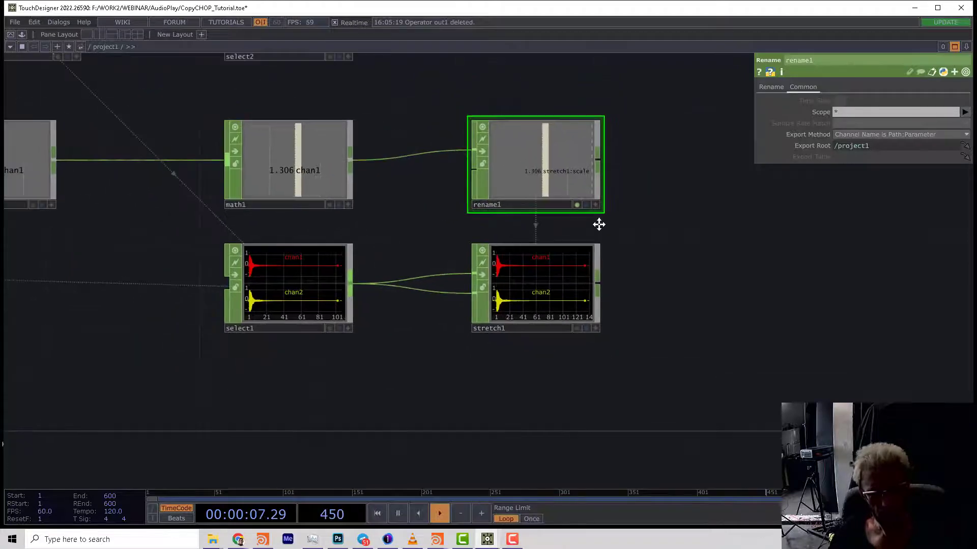
left_click_drag(605, 228, 558, 236)
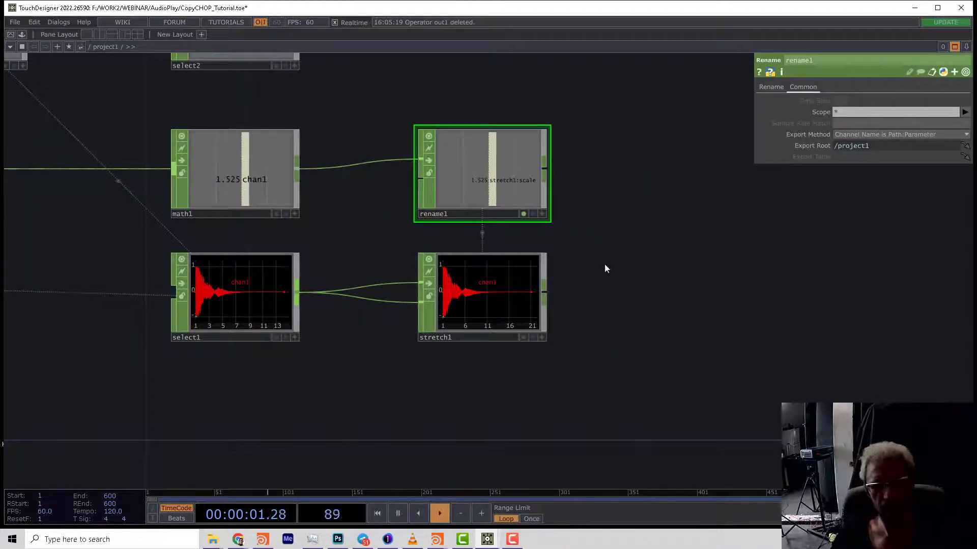
scroll(604, 268, "down", 2)
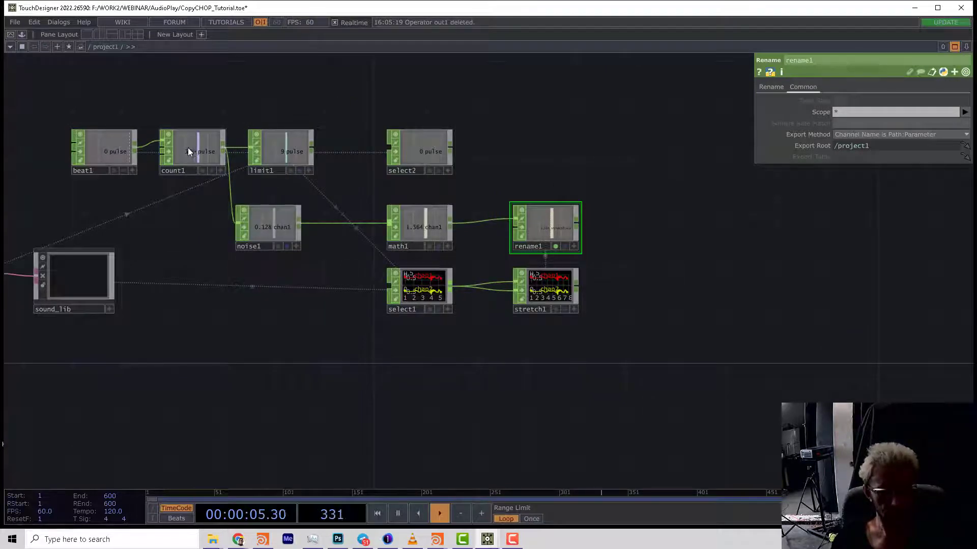
Move select2 along its row so it sits directly above rename1
left_click_drag(511, 161, 483, 162)
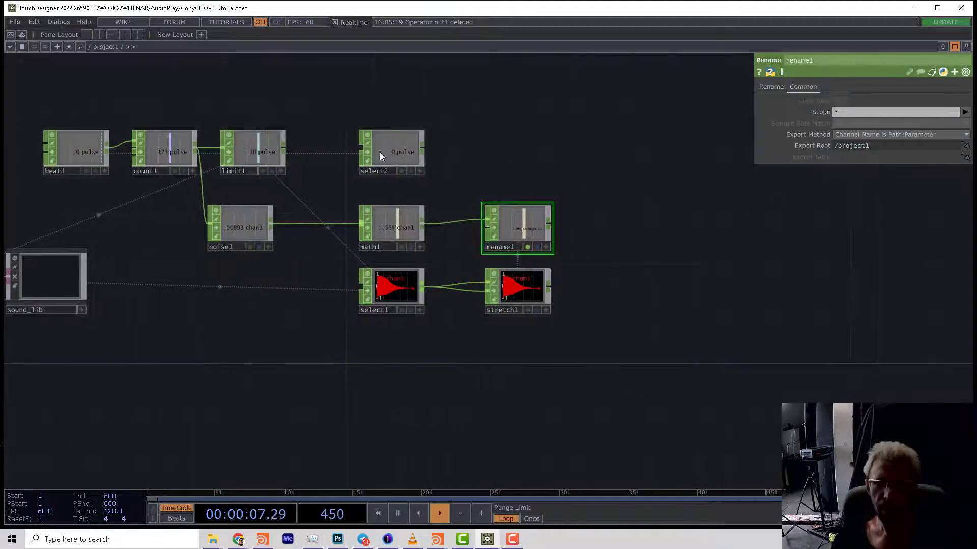
left_click_drag(384, 151, 508, 152)
left_click_drag(602, 168, 547, 163)
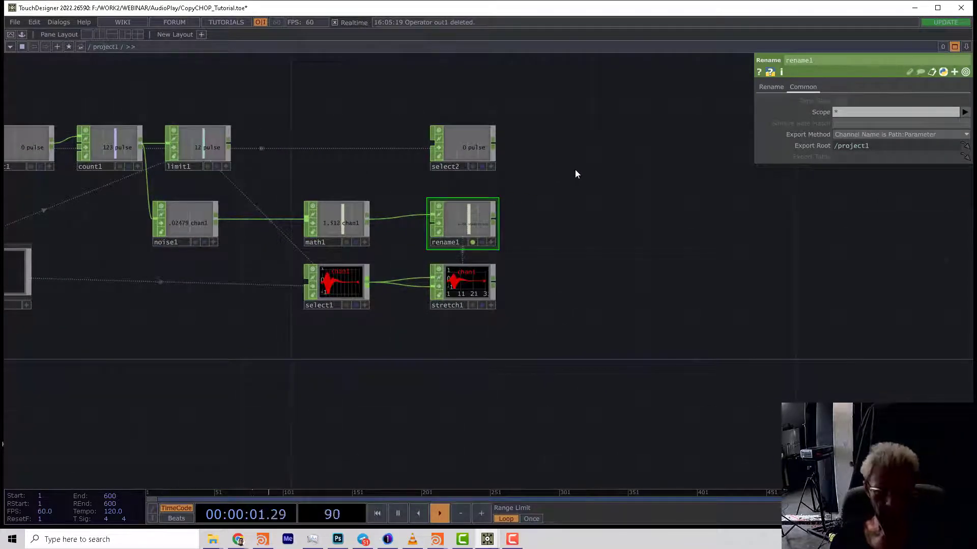
Add a Copy CHOP in the empty space to the right of select2 and rename1
key("Tab")
type("c")
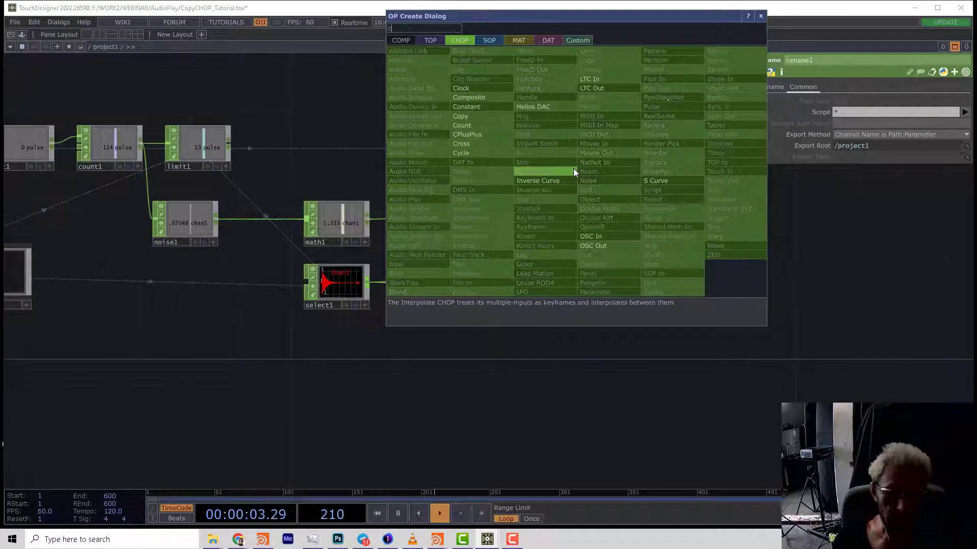
type("op")
left_click(460, 116)
left_click(599, 209)
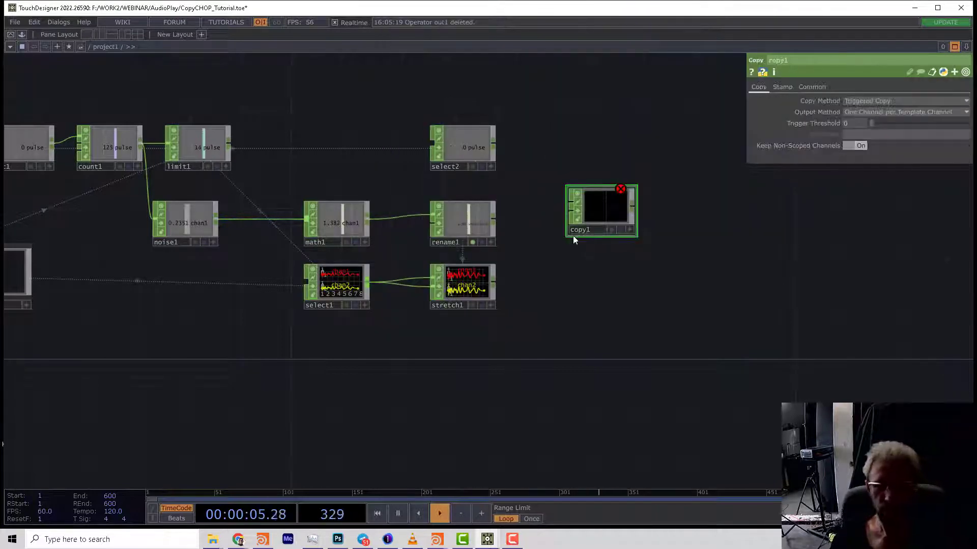
Connect select2 to the Copy CHOP's first input and stretch1 to its second input
left_click_drag(494, 144, 559, 203)
left_click_drag(495, 145, 568, 200)
left_click_drag(493, 281, 569, 208)
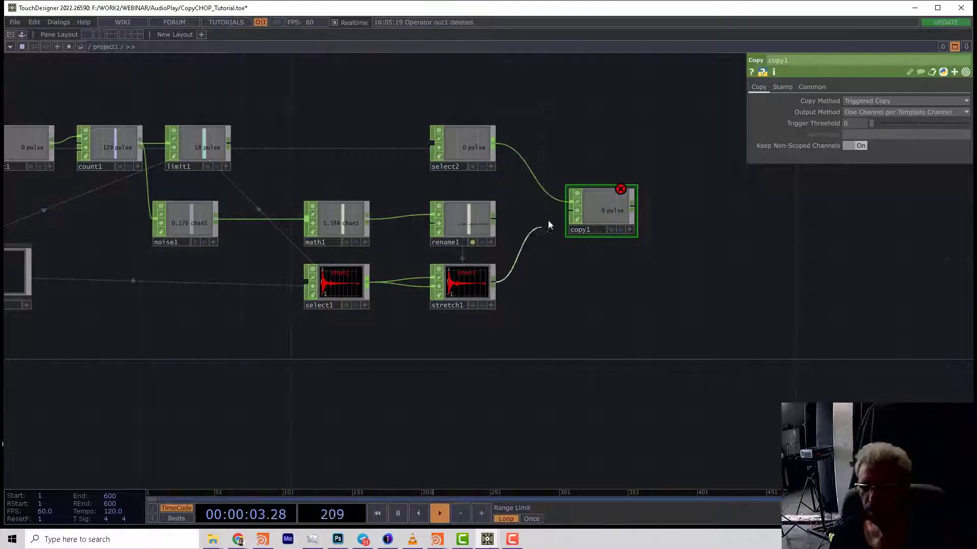
left_click(559, 211)
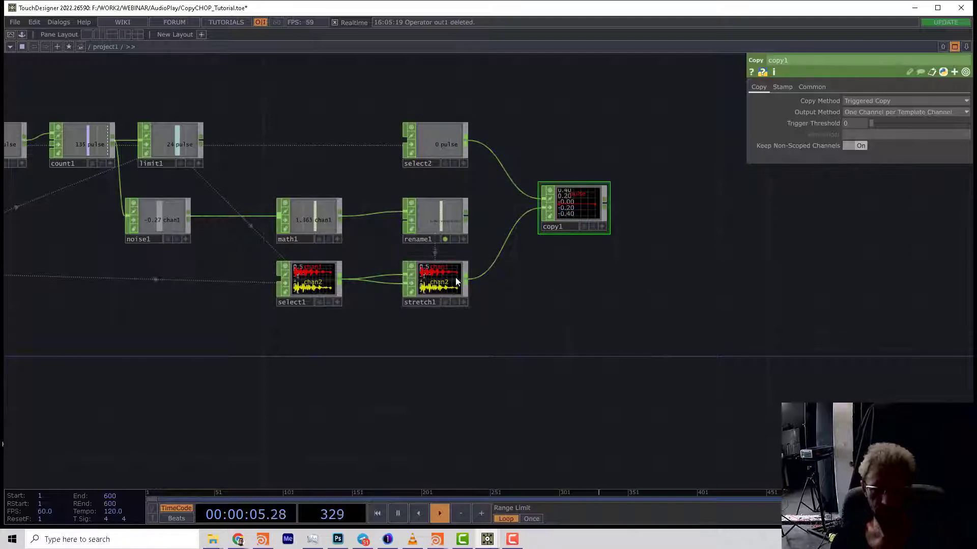
Add an Audio Device Out CHOP after copy1 and switch its Active parameter off
left_click_drag(599, 230, 523, 240)
right_click(532, 217)
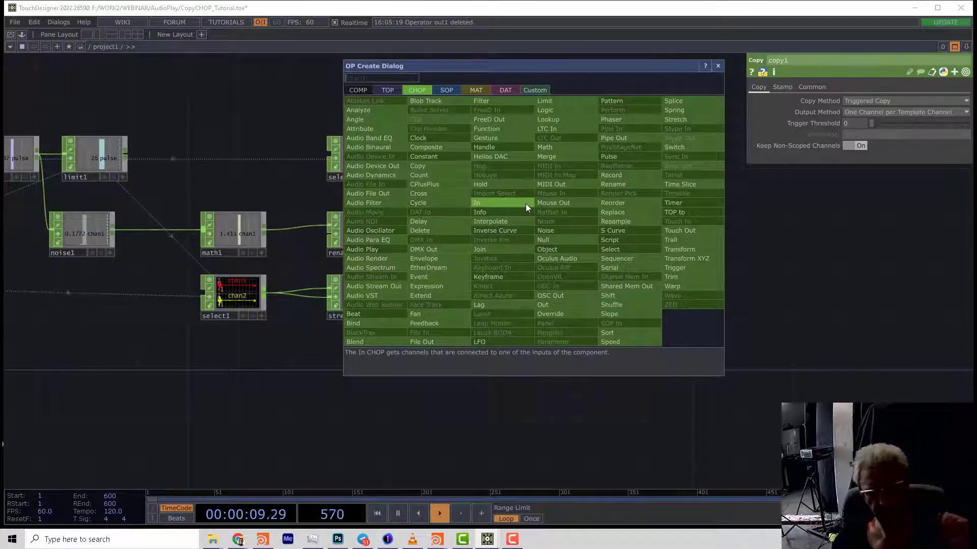
left_click(382, 165)
left_click(645, 258)
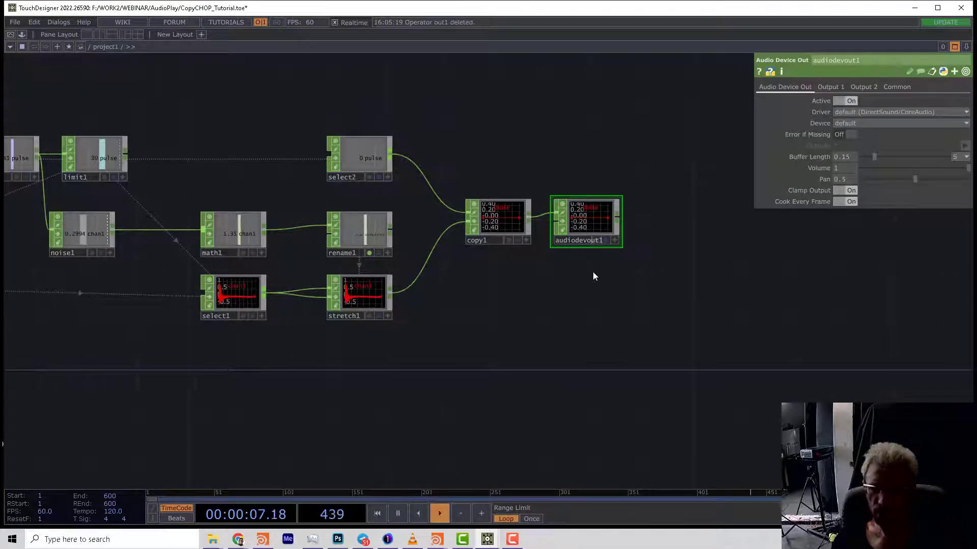
left_click_drag(560, 267, 660, 280)
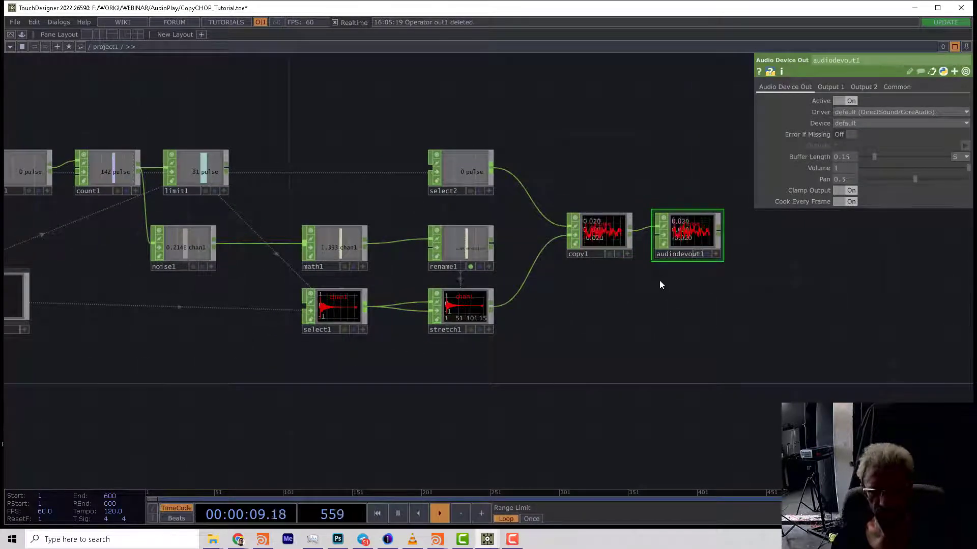
left_click(837, 101)
left_click_drag(655, 167, 724, 234)
left_click_drag(582, 218, 579, 178)
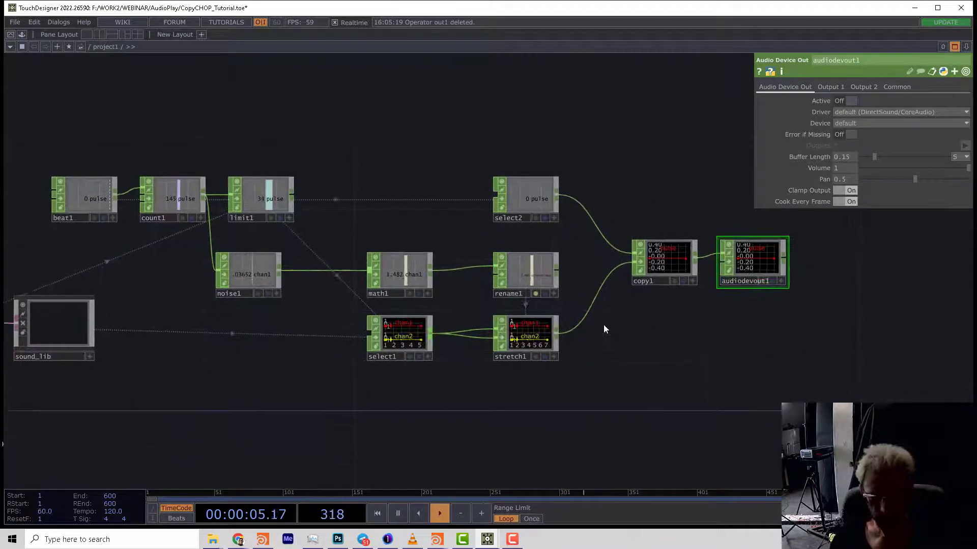
left_click_drag(609, 335, 618, 321)
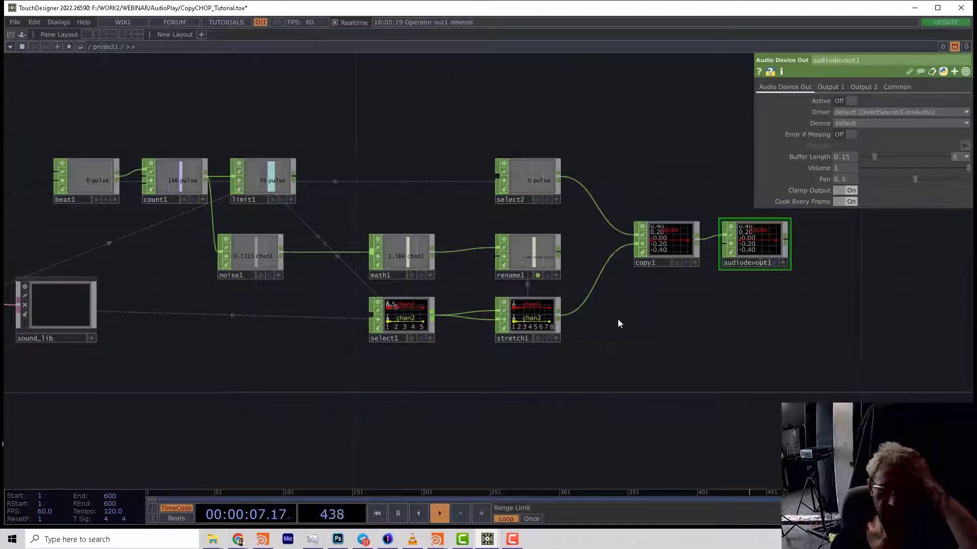
Set select1's Channel Names to chan1
left_click(420, 316)
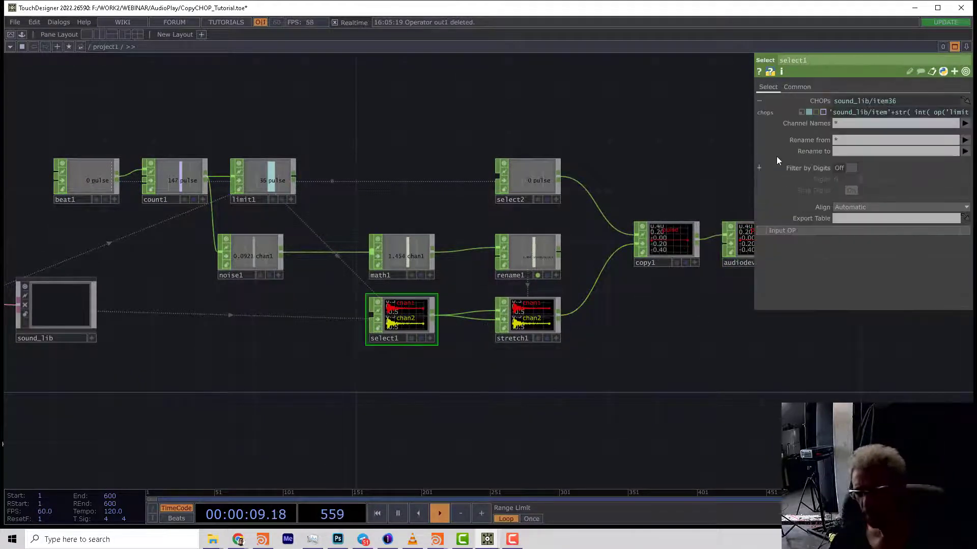
left_click(965, 123)
left_click(961, 135)
left_click_drag(655, 334, 652, 313)
left_click_drag(450, 377, 545, 388)
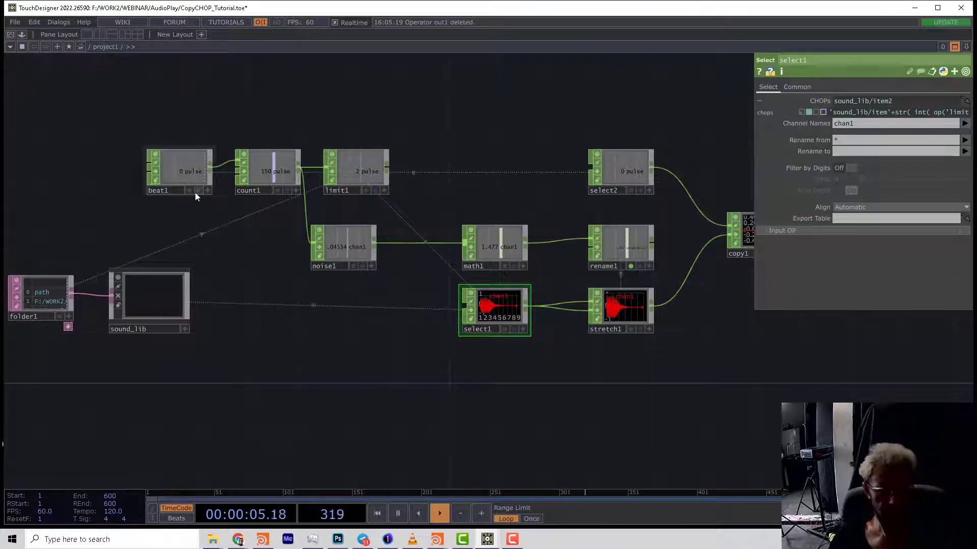
Shift beat1 left, raise count1, limit1 and select2, and gather noise1, math1 and rename1 in a compact row starting below limit1
left_click_drag(162, 175, 125, 175)
left_click_drag(262, 161, 262, 136)
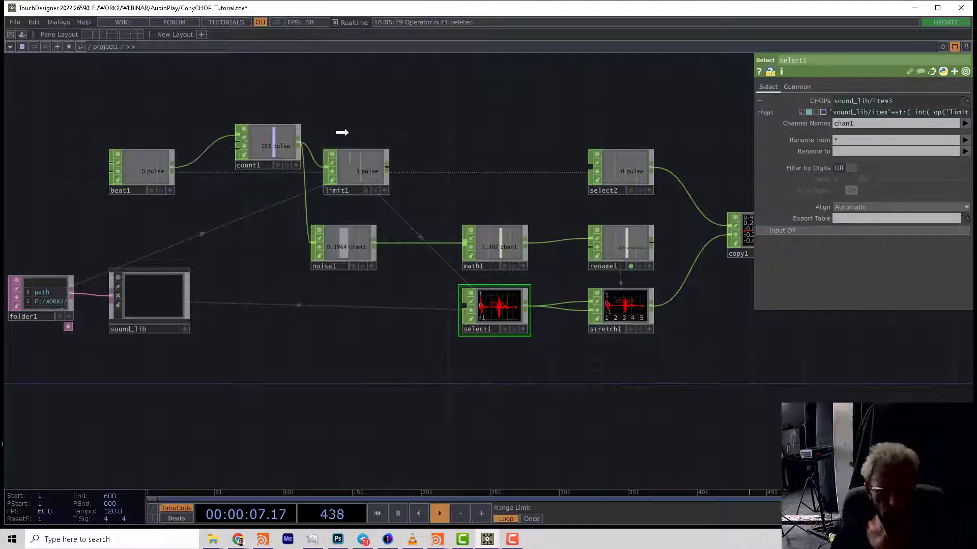
left_click_drag(342, 153, 341, 128)
left_click_drag(335, 234, 347, 196)
left_click_drag(475, 247, 424, 208)
left_click_drag(617, 161, 617, 135)
left_click_drag(610, 240, 522, 205)
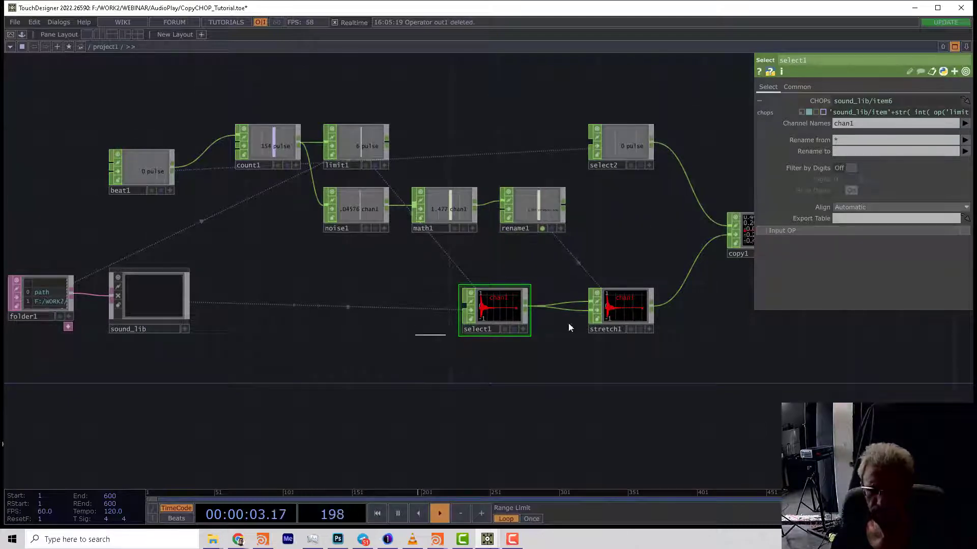
Move select1 and stretch1 left so stretch1 sits under rename1, and bring select2 slightly closer to the chain
left_click_drag(599, 323, 576, 305)
left_click_drag(590, 169, 565, 131)
mouse_move(599, 234)
left_mouse_down()
mouse_move(577, 233)
mouse_move(616, 232)
left_mouse_up()
Duplicate the Beat, Count, Limit, Noise, Math, Rename, select1 and Stretch CHOPs and place the copies below the original chain
scroll(613, 232, "down", 3)
right_click_drag(199, 147, 509, 245)
left_click_drag(511, 248, 513, 240)
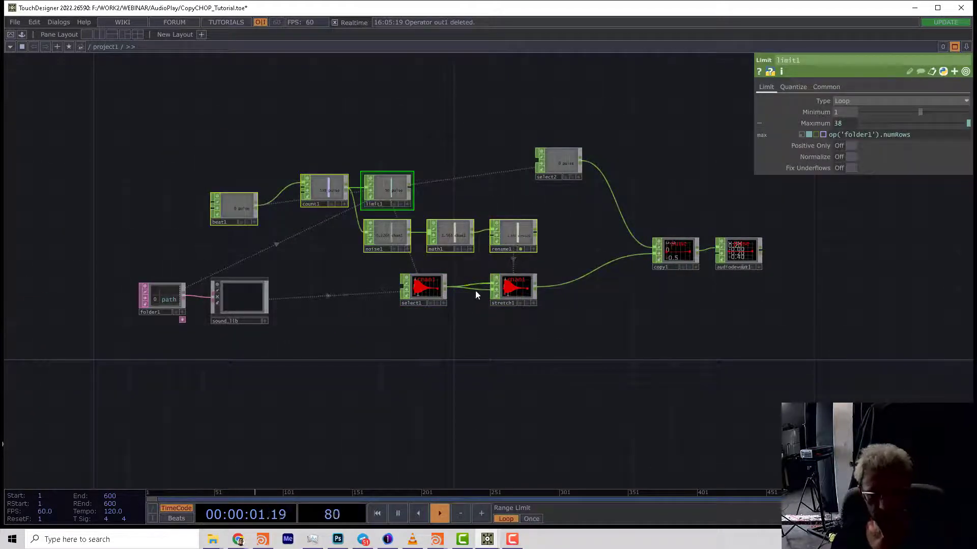
left_click(417, 293, "shift")
left_click(513, 288, "shift")
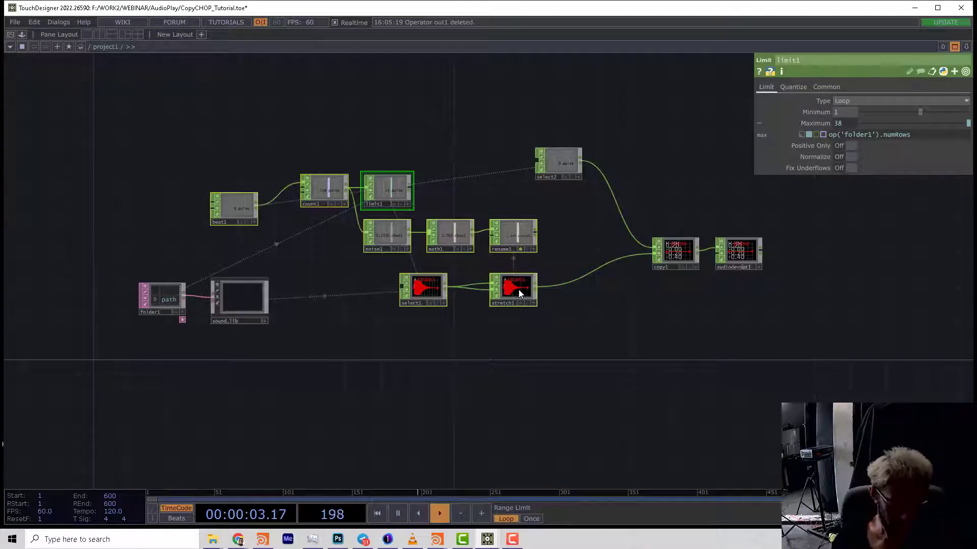
key("ctrl+c")
key("ctrl+v")
left_click(245, 355)
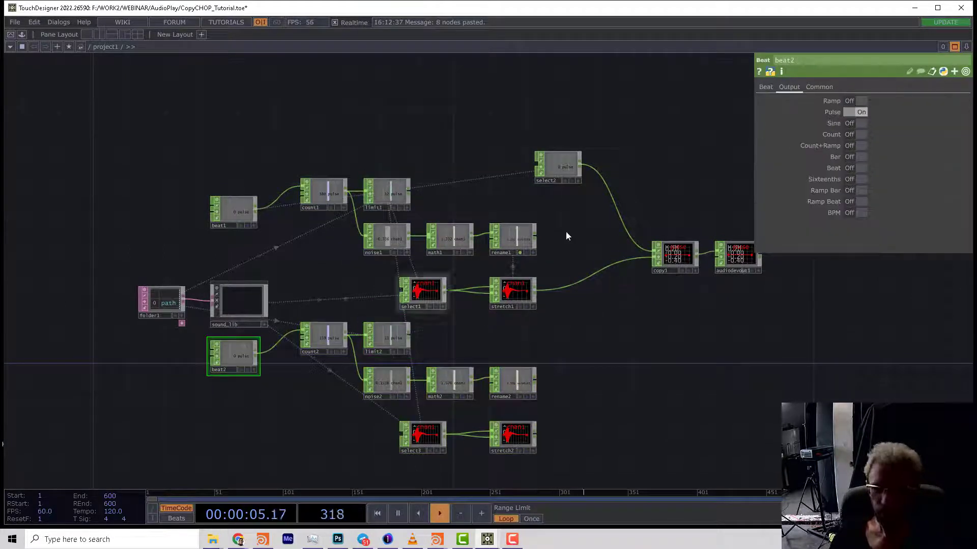
Set the Period of the duplicated Beat CHOP, beat2, to 1
left_click(766, 87)
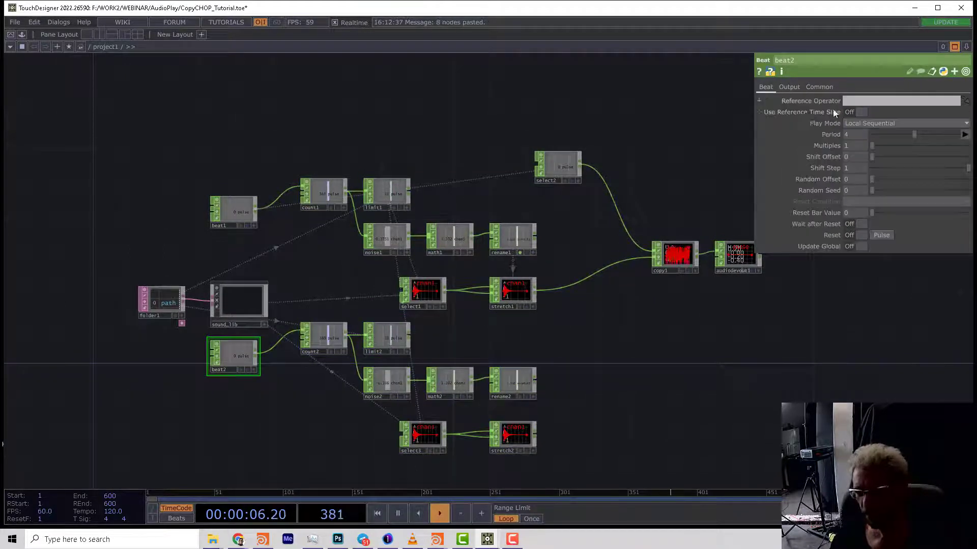
left_click(851, 136)
type("1")
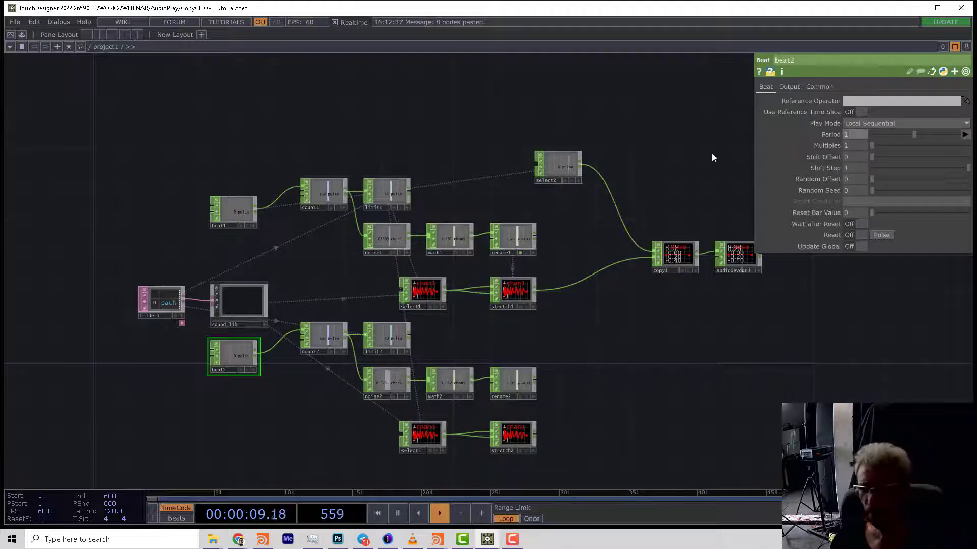
key("Return")
Move count2 left and limit2 right to open a gap between them in the duplicated chain
left_click_drag(578, 310, 560, 248)
scroll(338, 316, "up", 5)
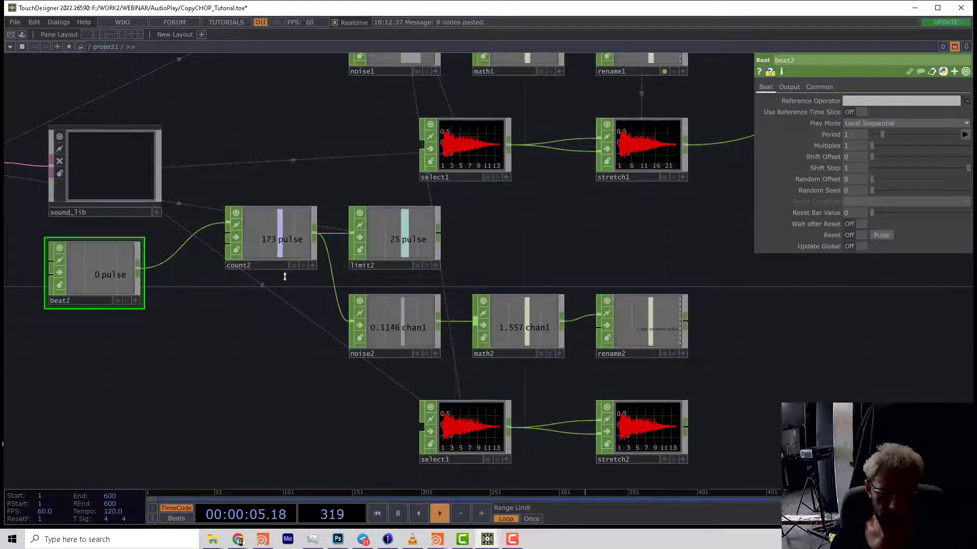
left_click(391, 233)
left_click(474, 431)
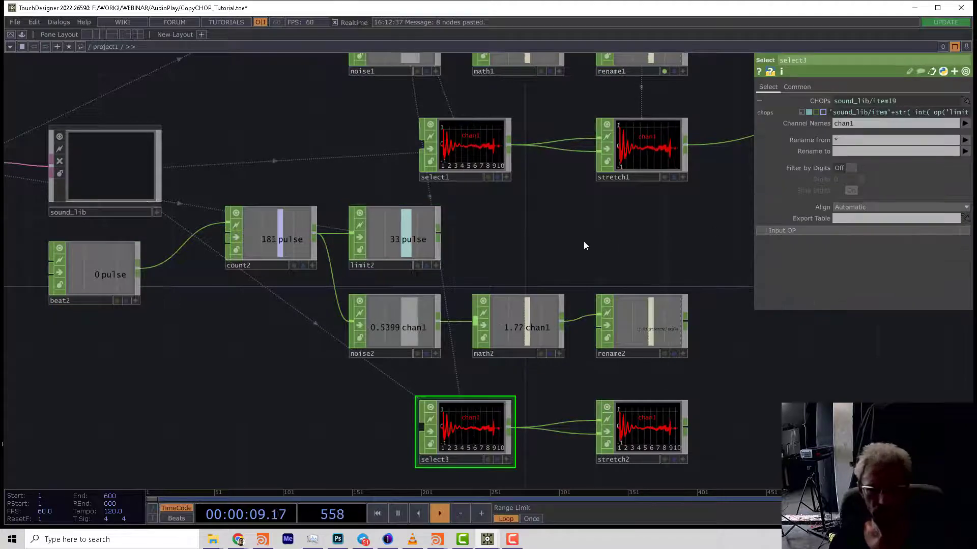
left_click_drag(423, 242, 404, 241)
left_click_drag(463, 249, 517, 245)
left_click(465, 241)
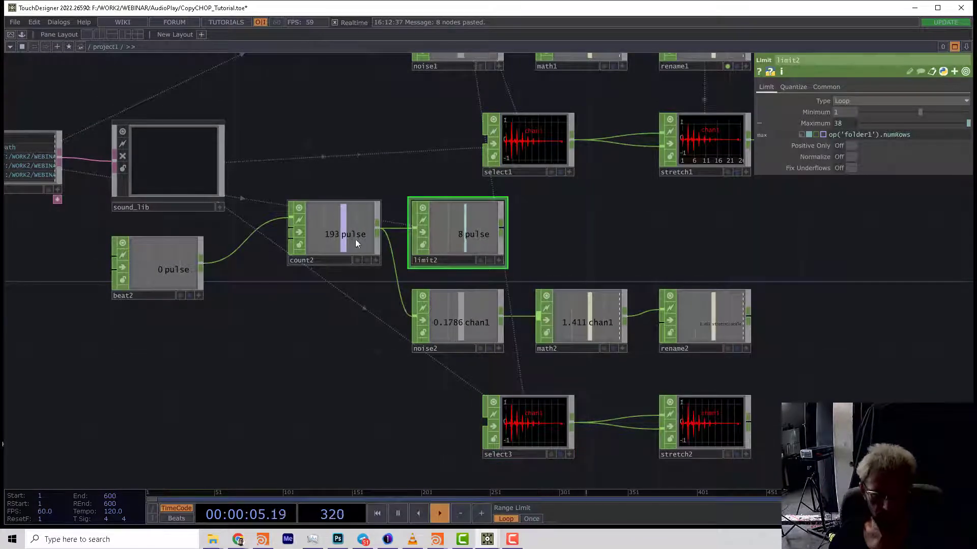
left_click_drag(326, 233, 309, 234)
left_click_drag(442, 228, 490, 235)
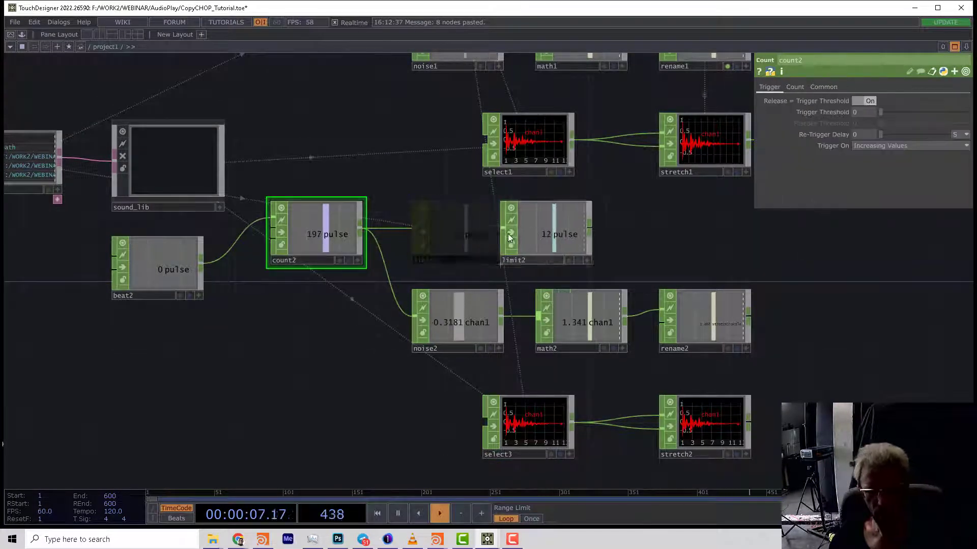
Insert a Math CHOP on the wire between count2 and limit2
right_click(420, 228)
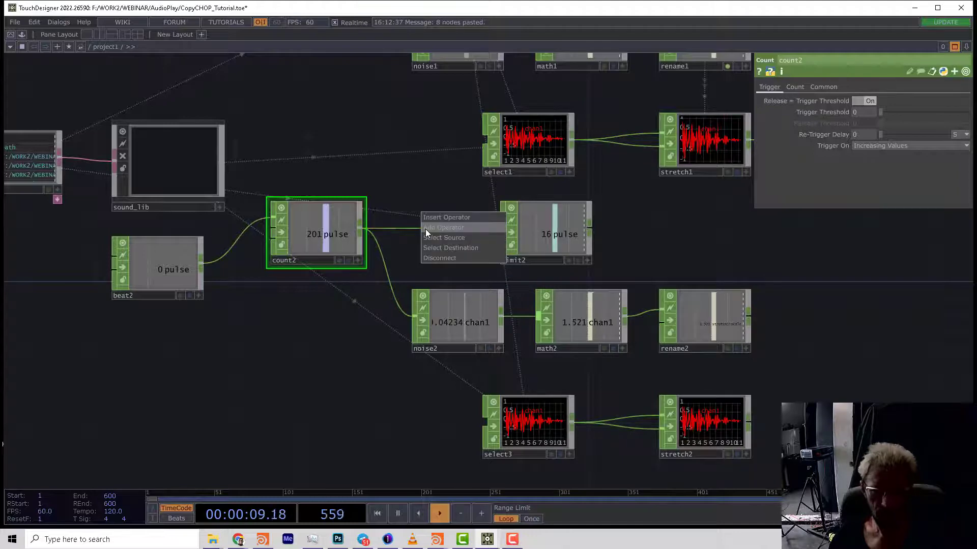
left_click(444, 218)
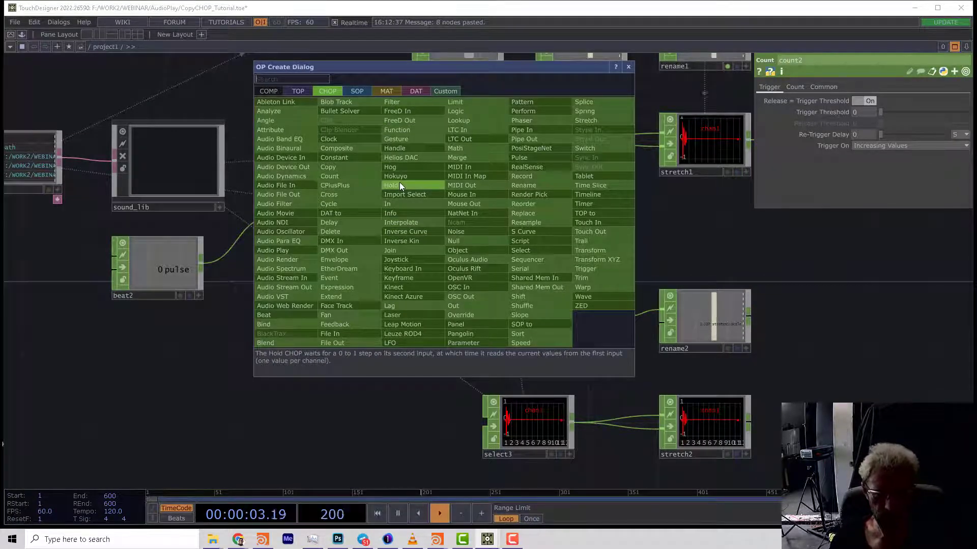
type("m")
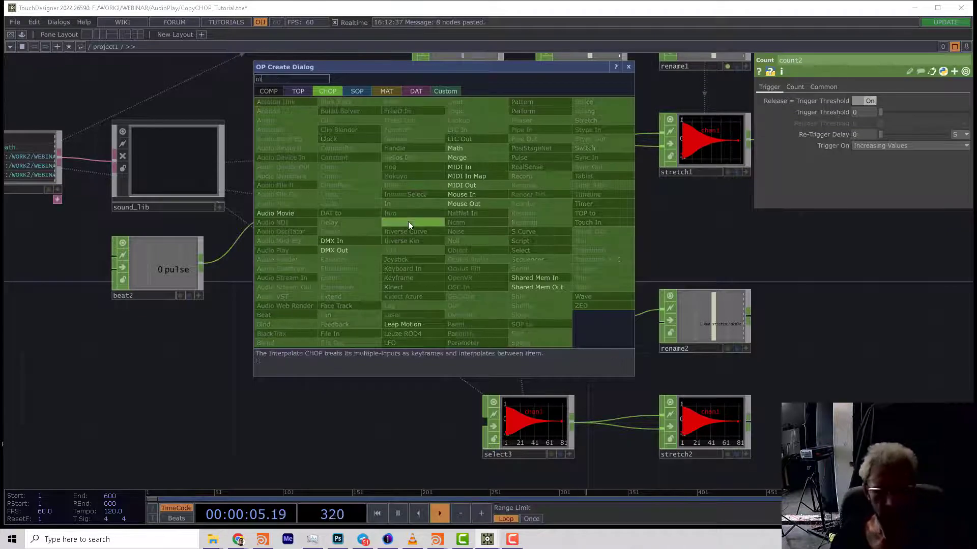
left_click(455, 148)
left_click(439, 235)
Set the new Math CHOP's Pre-Add to 5 and move limit2 farther right
left_click(783, 87)
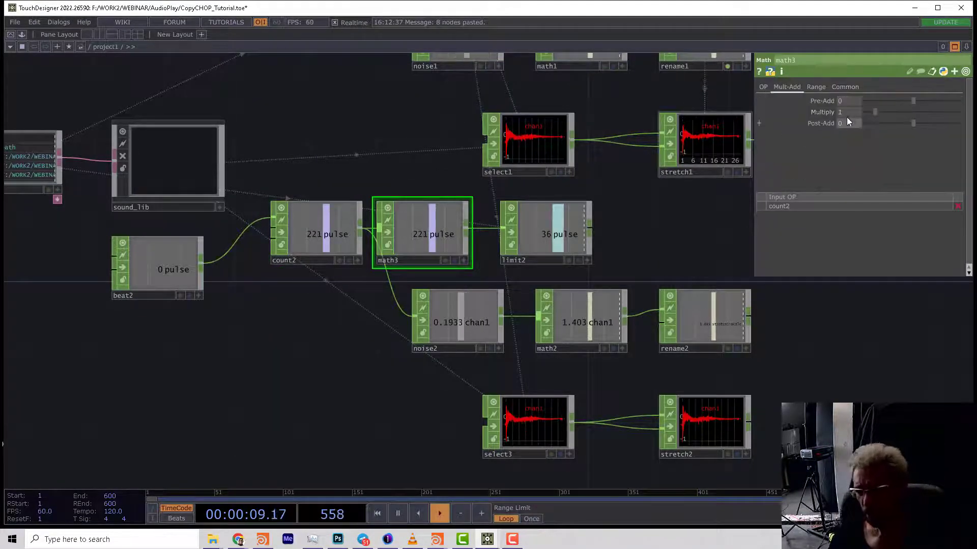
left_click(844, 104)
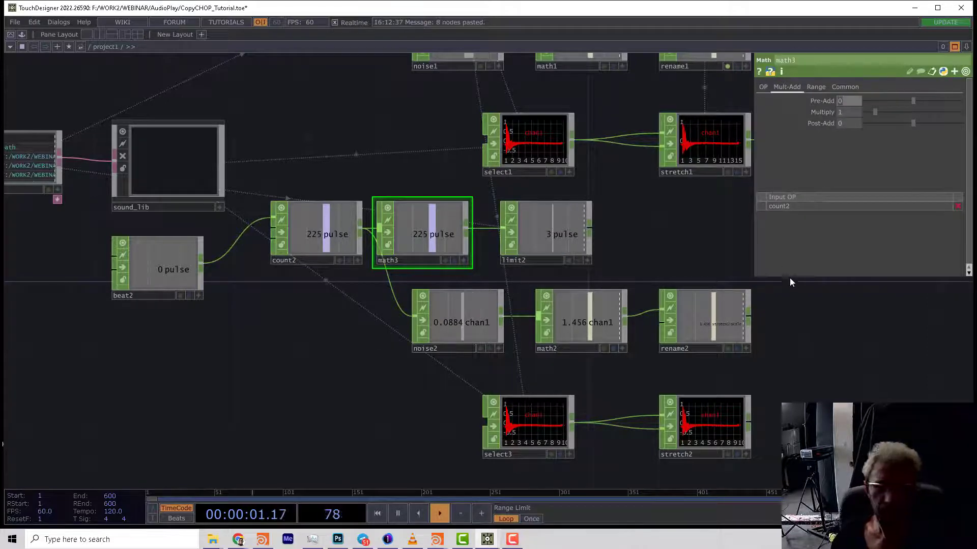
type("5")
key("Return")
left_click_drag(828, 321, 798, 311)
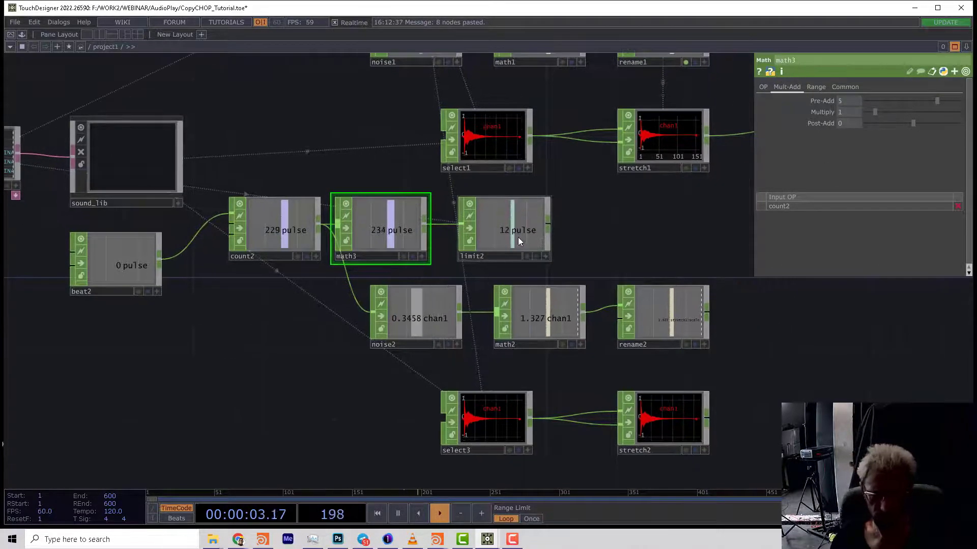
left_click_drag(527, 238, 563, 237)
Change the operator reference in select3's CHOPs expression to limit2
left_click(489, 423)
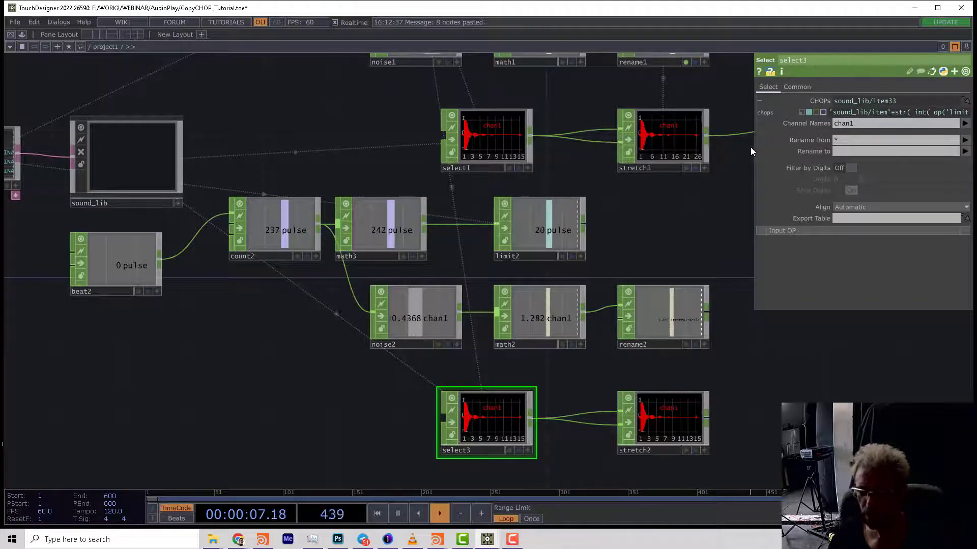
left_click_drag(755, 150, 690, 151)
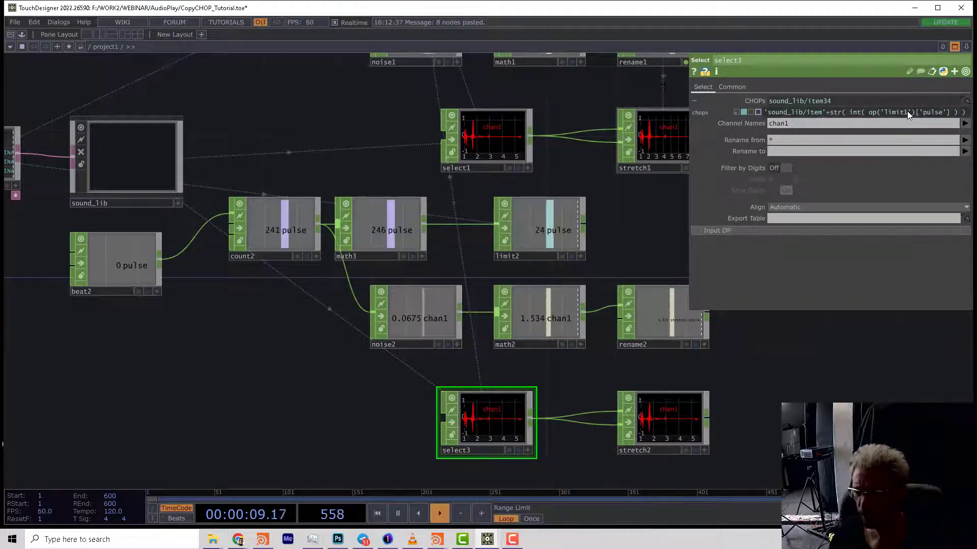
left_click(906, 111)
key("BackSpace")
type("2")
left_click_drag(765, 349, 662, 357)
left_click_drag(610, 271, 582, 281)
left_click_drag(605, 332, 573, 295)
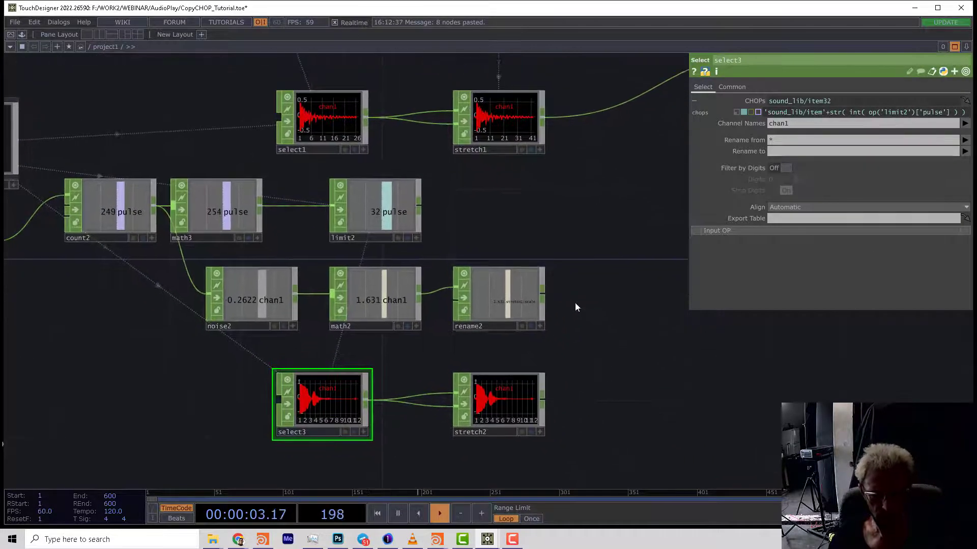
Set rename2's To name to stretch2:scale and turn on its export
left_click(542, 286)
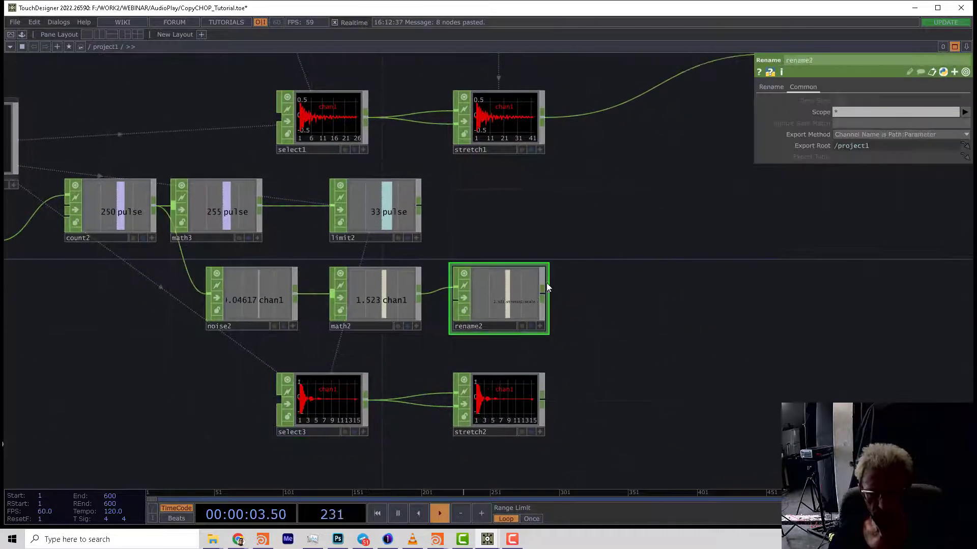
left_click(771, 88)
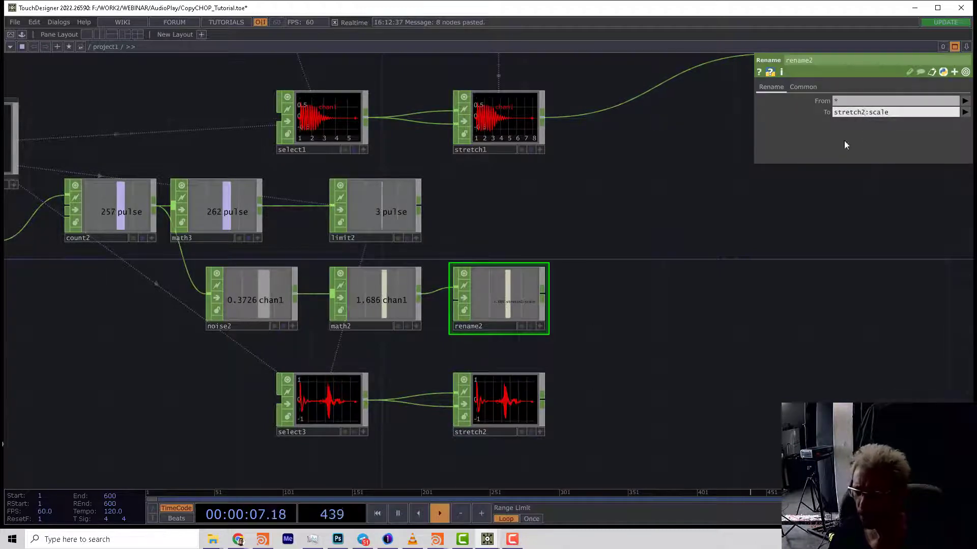
key("Return")
left_click(521, 326)
mouse_move(569, 295)
left_mouse_down()
mouse_move(565, 303)
mouse_move(574, 279)
left_mouse_up()
scroll(565, 304, "down", 3)
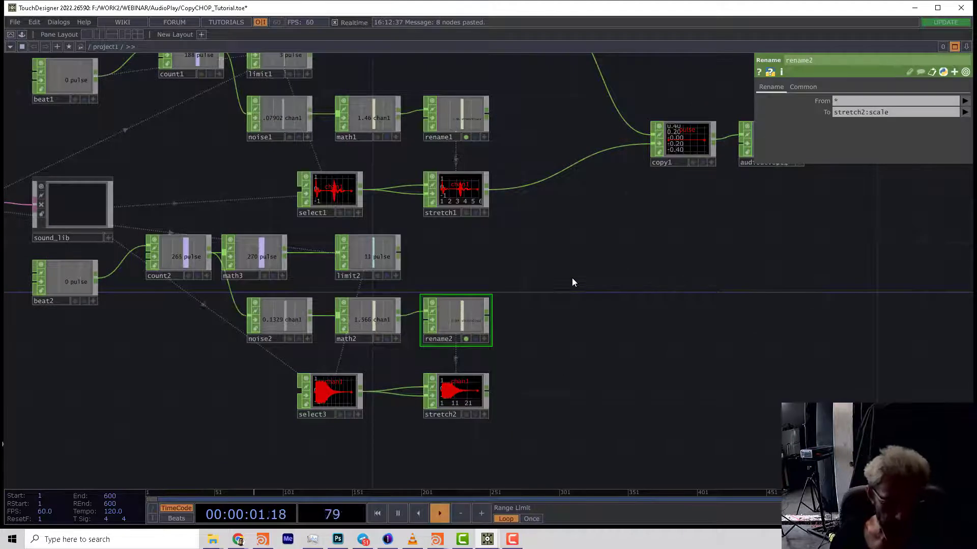
Add a Merge CHOP beyond the two chains and wire stretch1 and stretch2 into it
key("Tab")
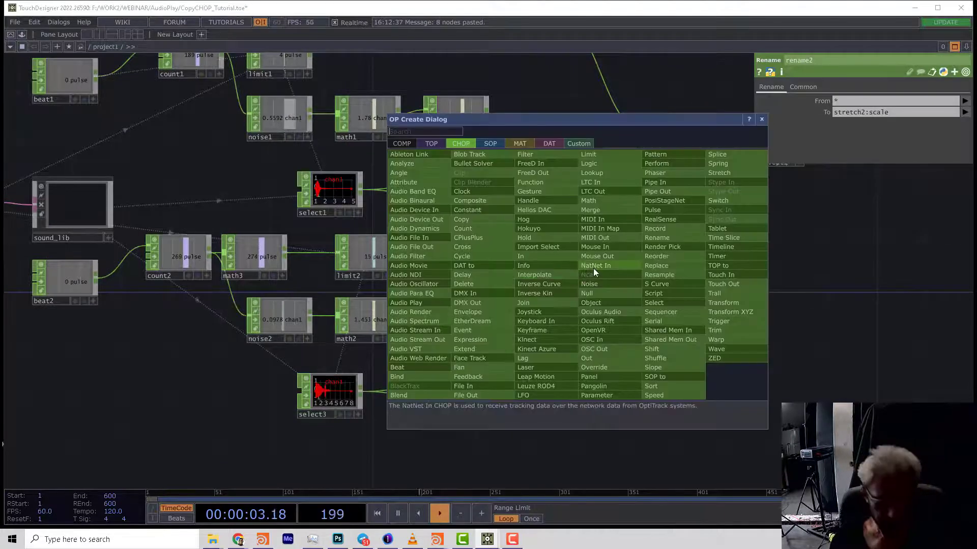
type("m")
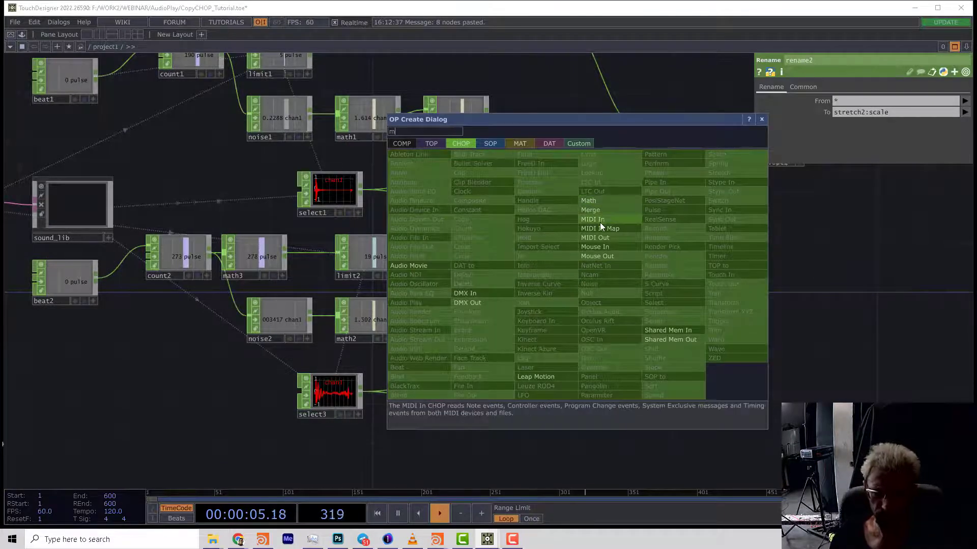
left_click(595, 210)
left_click(584, 296)
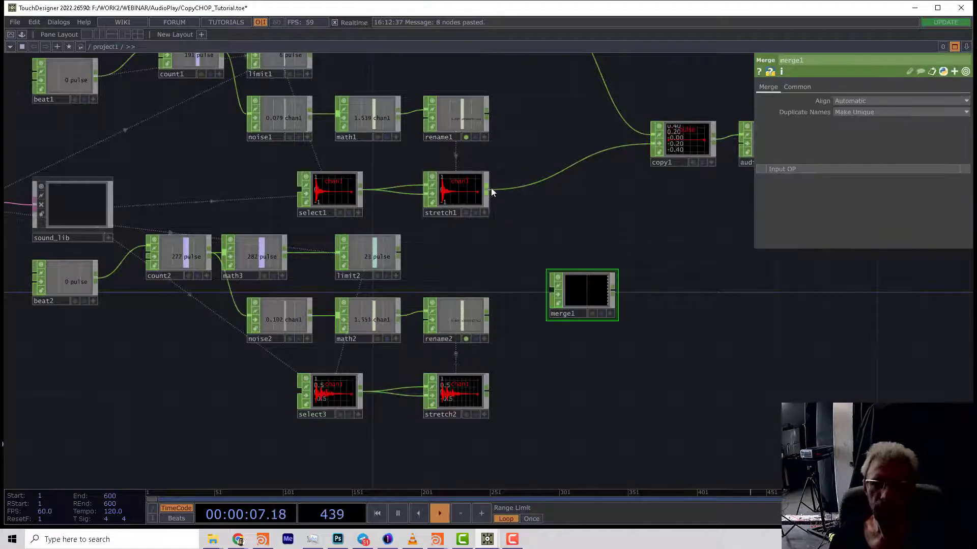
left_click_drag(491, 190, 552, 291)
left_click_drag(487, 393, 552, 294)
Set select2's CHOPs parameter to the pattern beat? so it matches both Beat CHOPs
left_click_drag(671, 329, 693, 466)
left_click_drag(608, 266, 615, 316)
left_click_drag(564, 206, 514, 156)
scroll(552, 203, "down", 3)
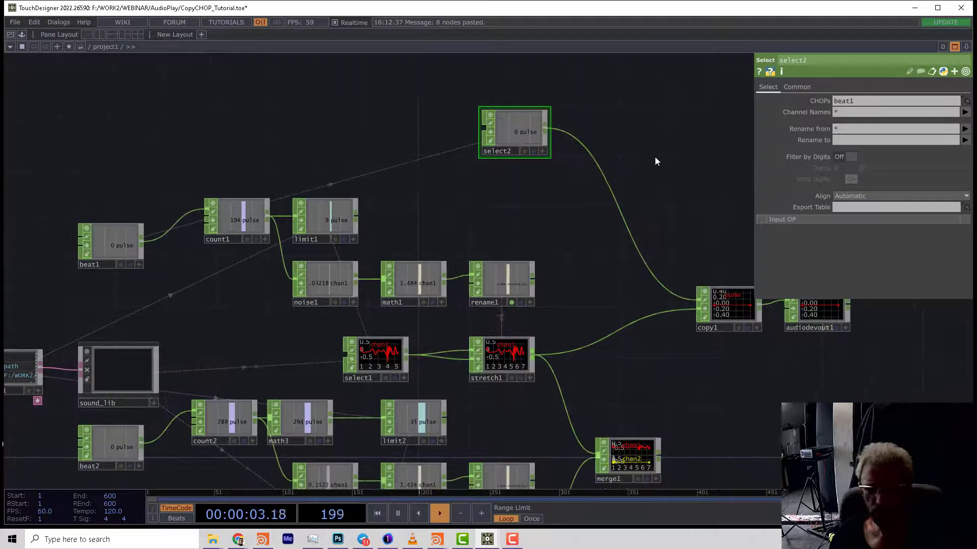
left_click_drag(611, 178, 616, 168)
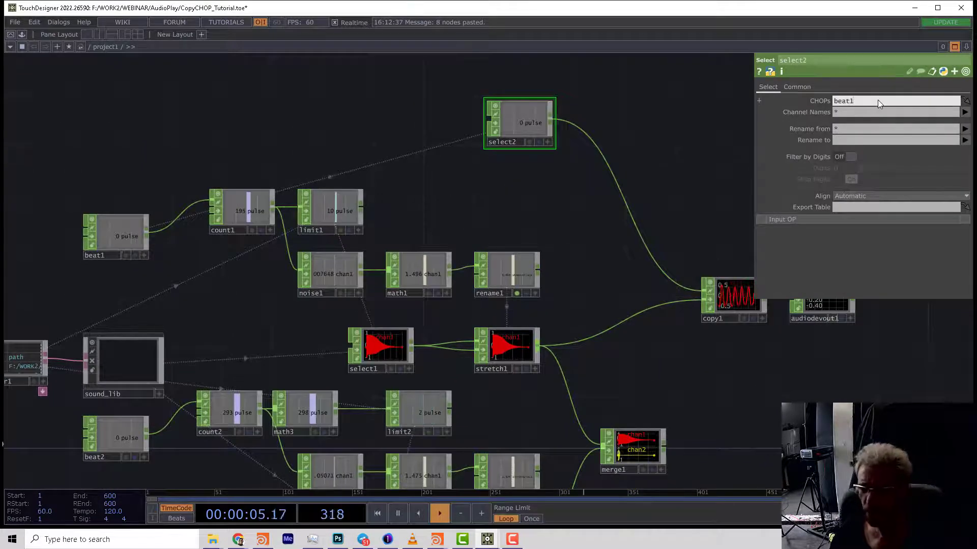
left_click(831, 102)
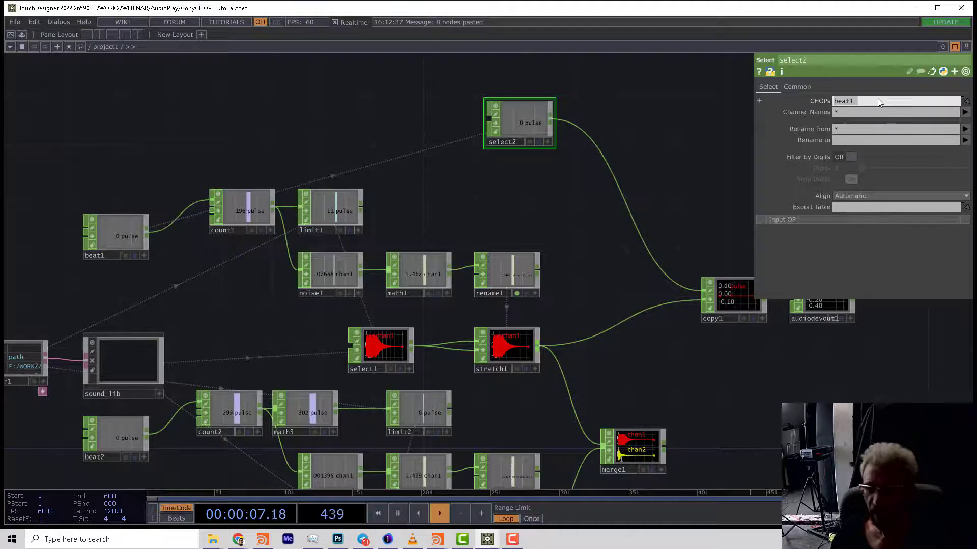
type("bea")
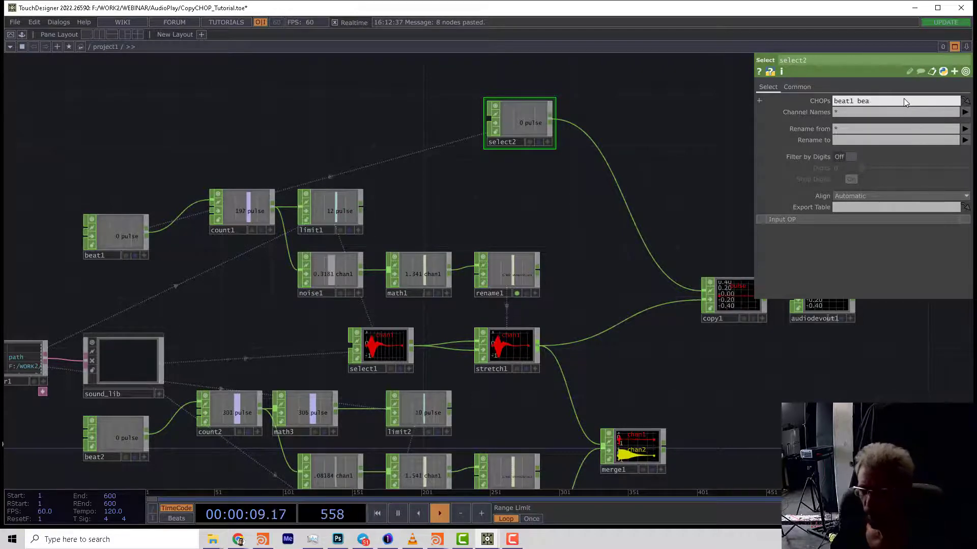
key("BackSpace")
key("BackSpace")
key("BackSpace")
key("BackSpace")
key("BackSpace")
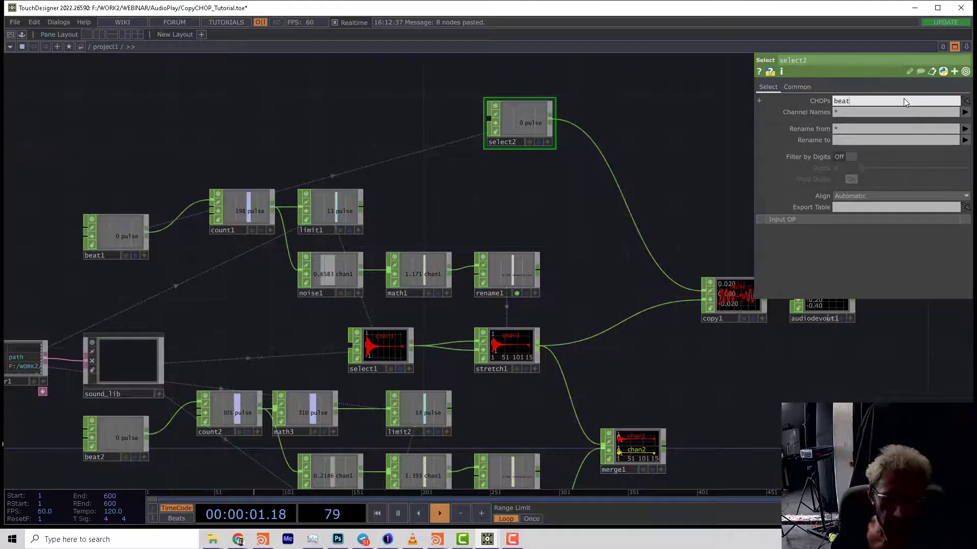
type("?")
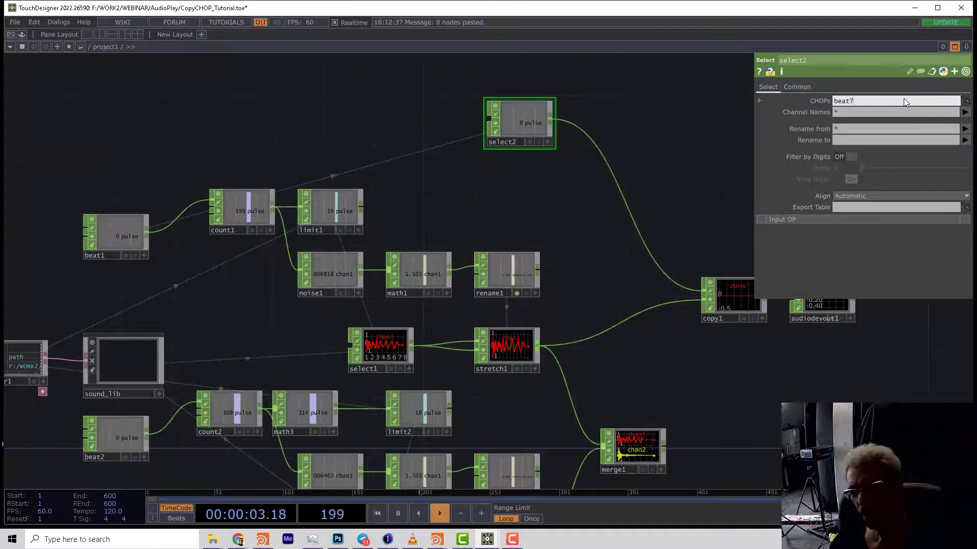
key("Return")
Connect merge1 to copy1's second input in place of stretch1
scroll(626, 135, "up", 1)
scroll(626, 135, "down", 1)
scroll(657, 283, "up", 3)
left_click(732, 298)
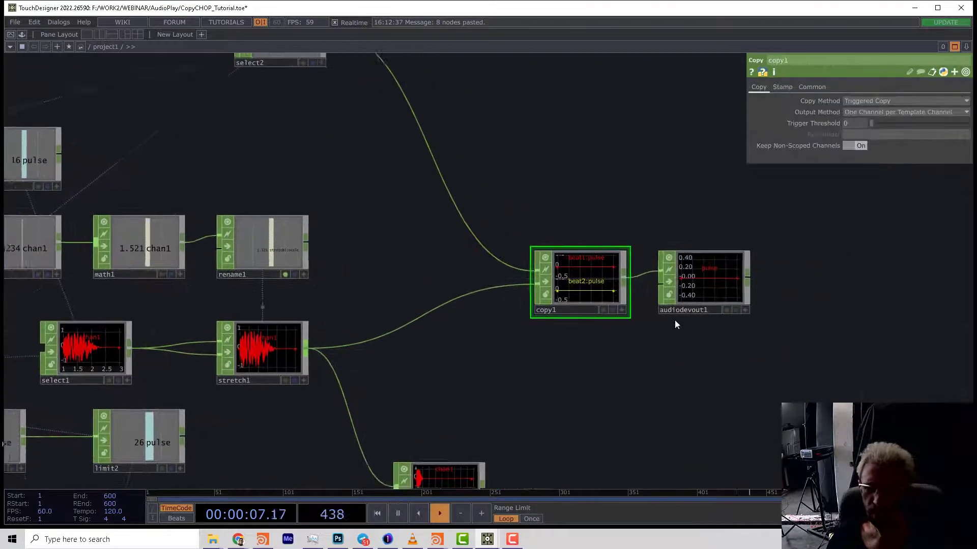
left_click(679, 310)
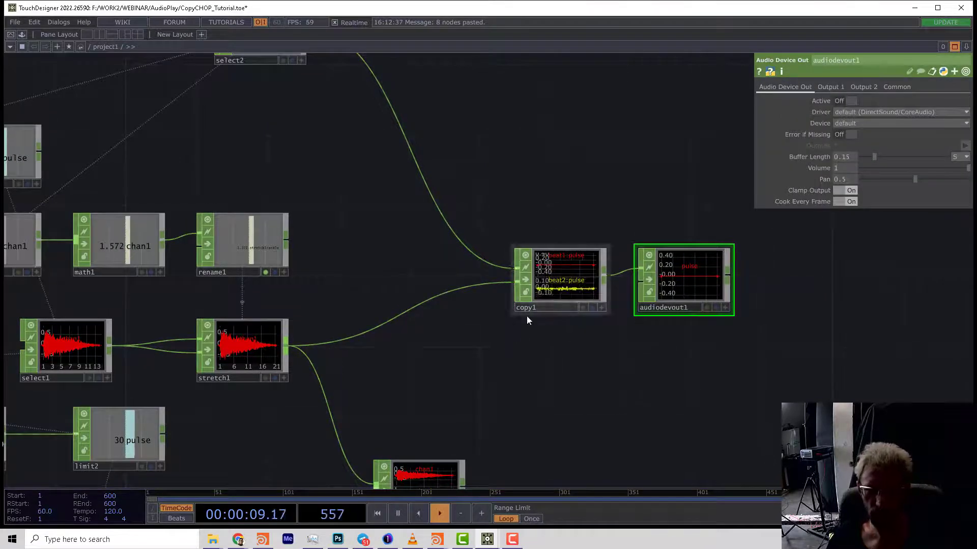
left_click_drag(479, 432, 479, 334)
left_click_drag(464, 389, 516, 184)
Turn on Active for the Audio Device Out CHOP to play the merged chains
left_click_drag(602, 273, 573, 291)
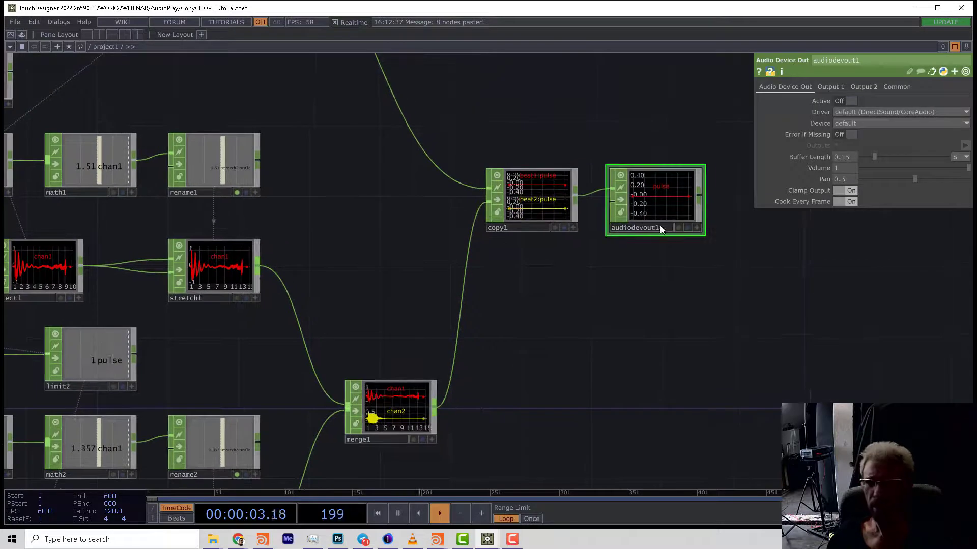
left_click(848, 101)
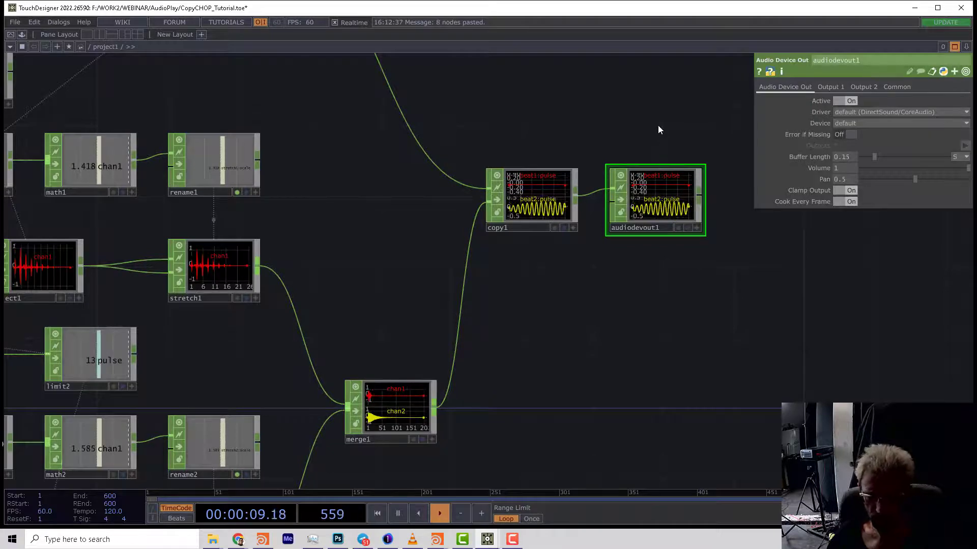
scroll(658, 131, "down", 5)
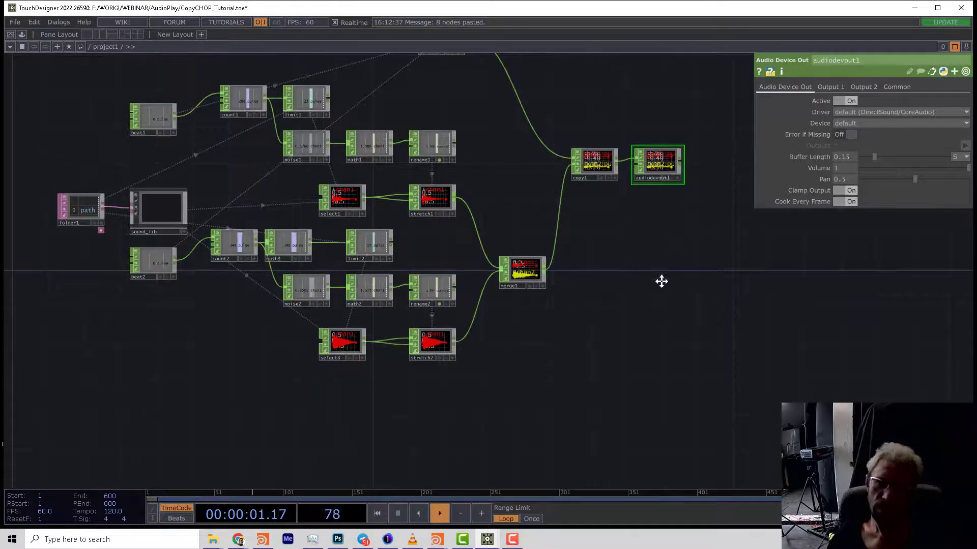
left_click_drag(668, 296, 674, 312)
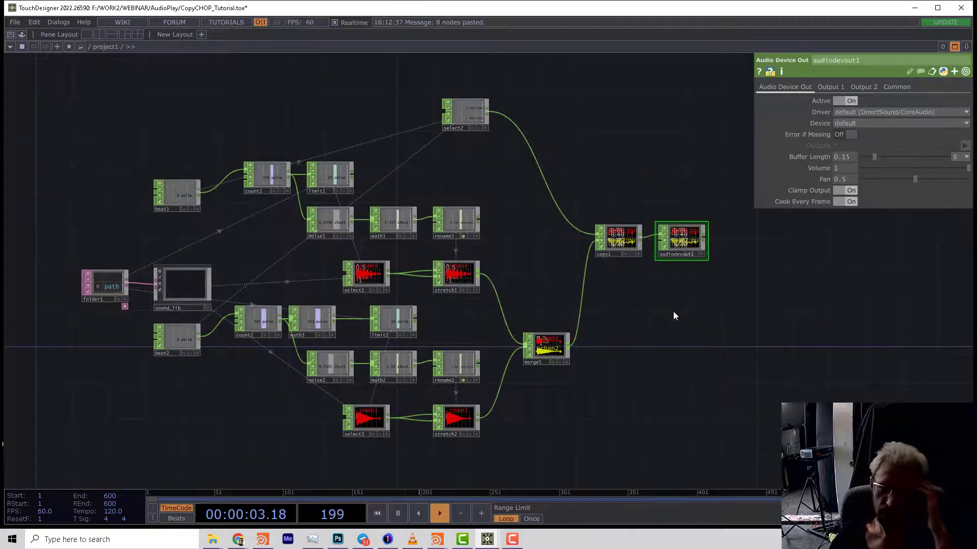